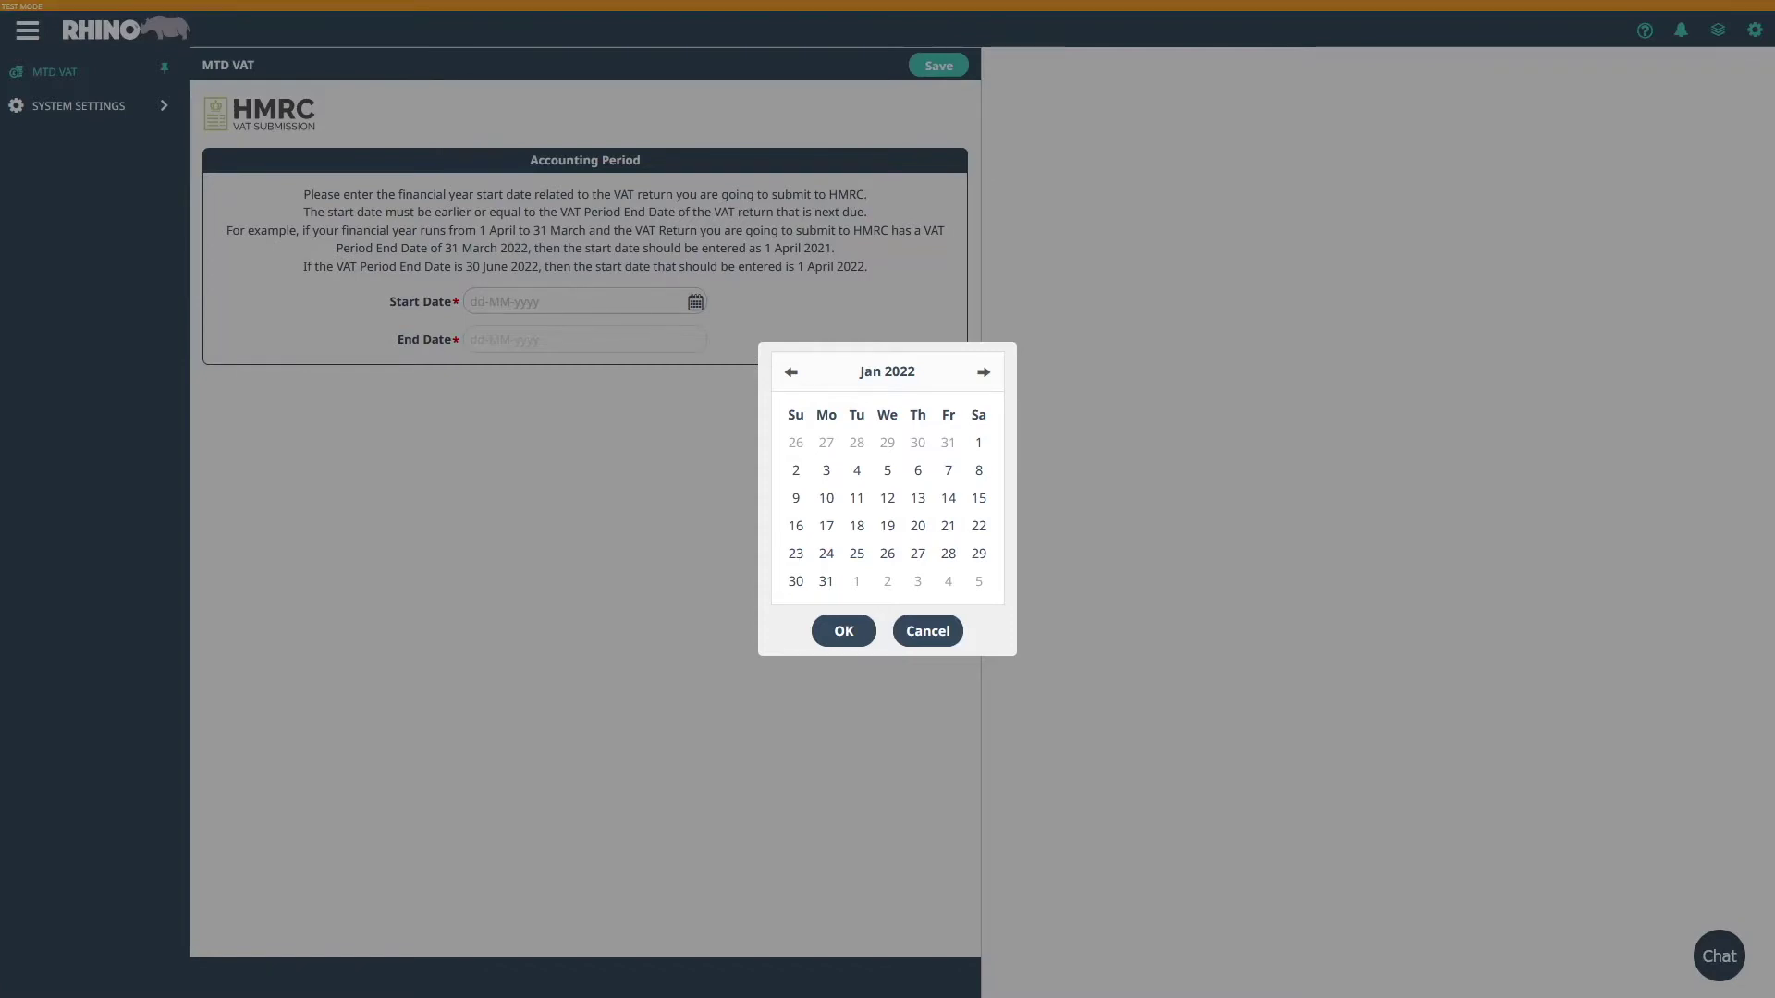
- Pick 1 January 2022 as the accounting period start date and confirm it
{"action": "left_click", "coordinate": [982, 444]}
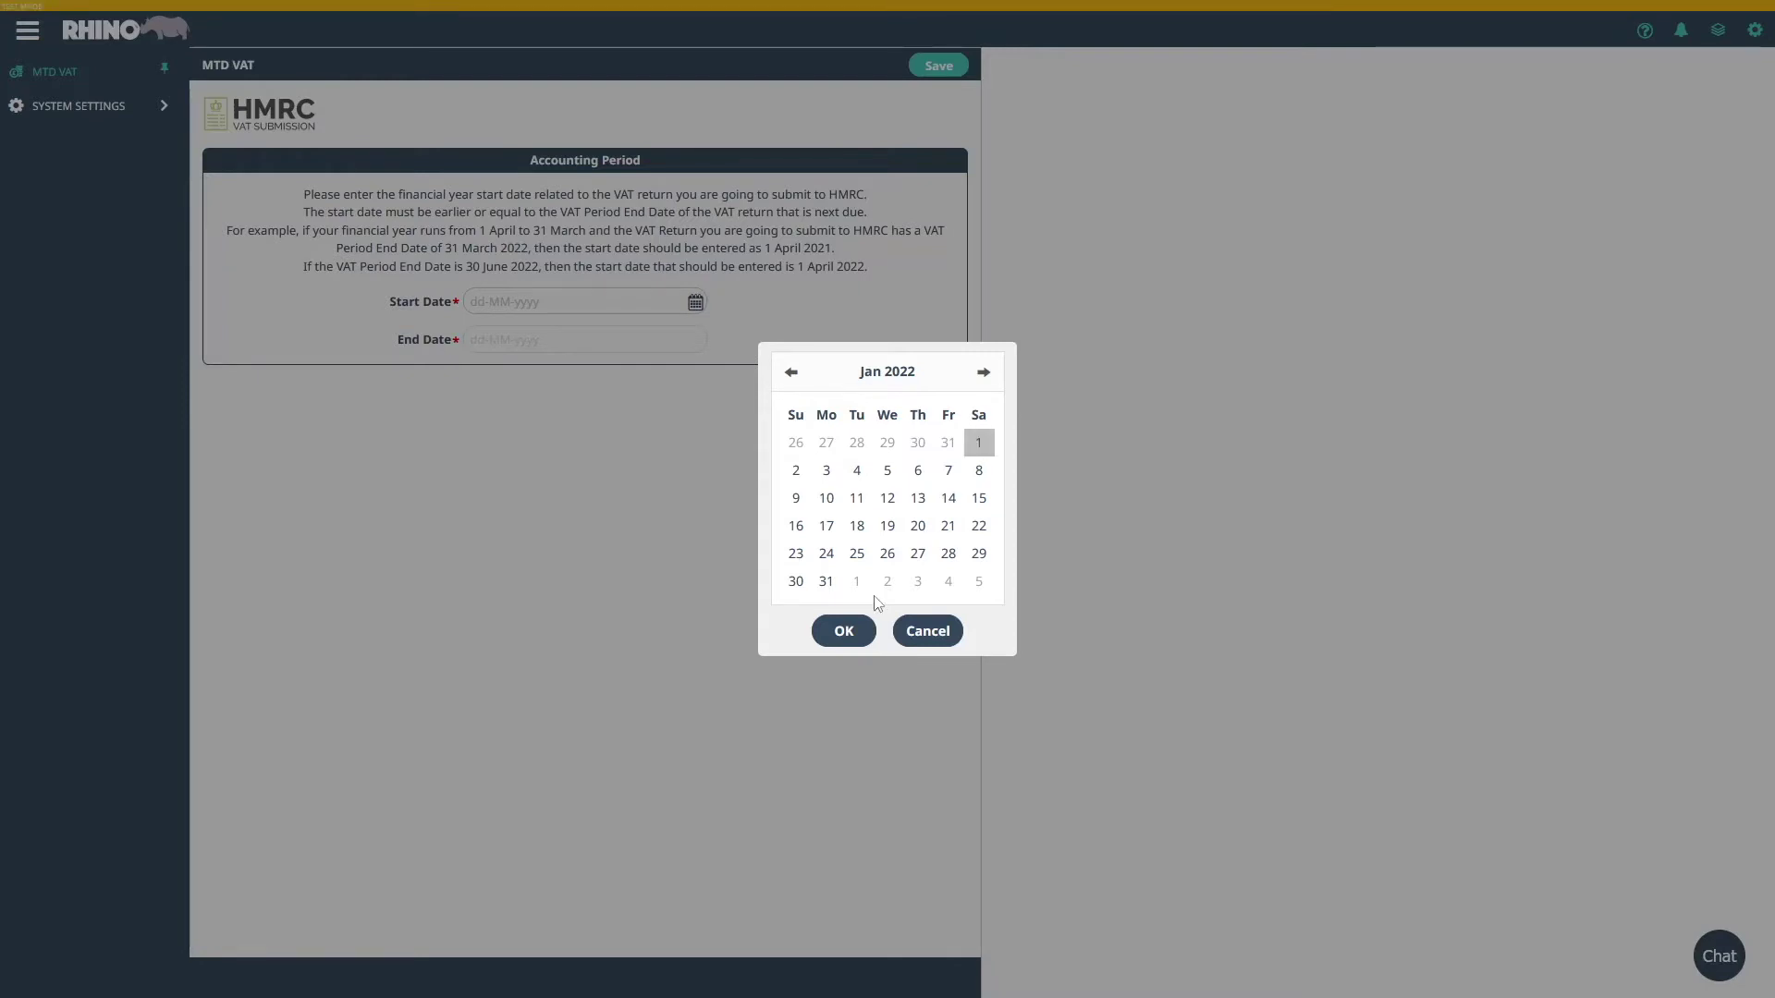
{"action": "left_click", "coordinate": [843, 630]}
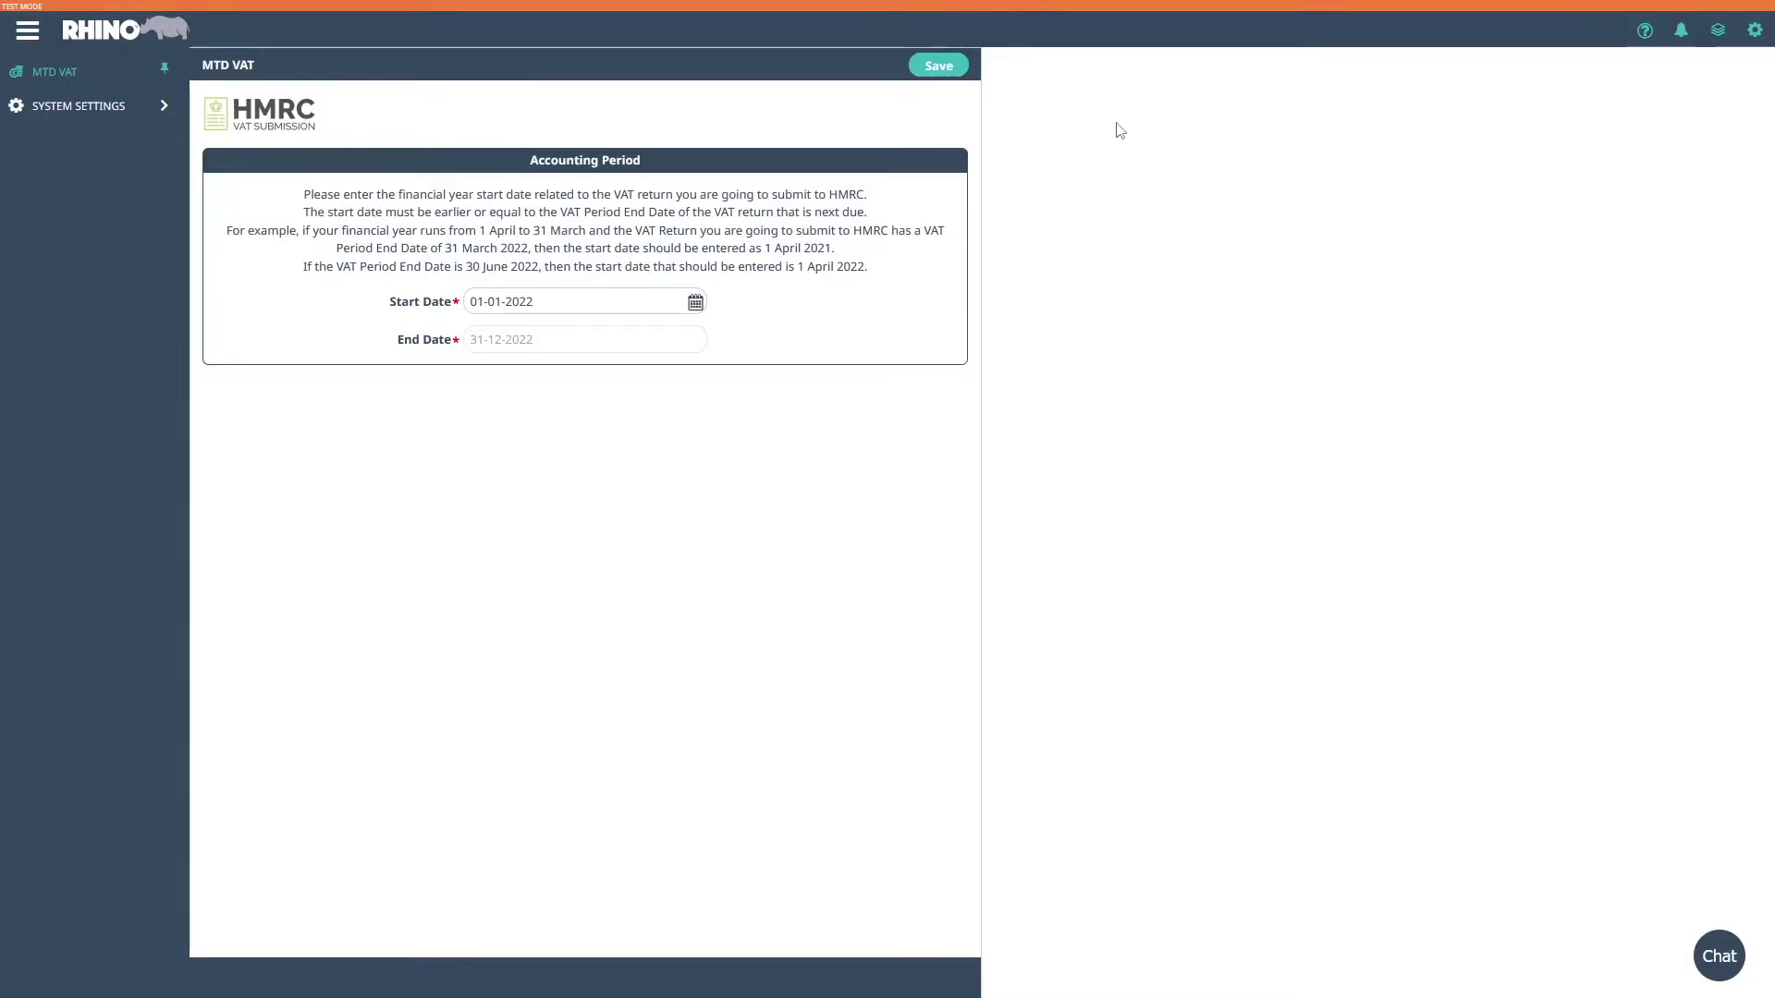
- Save the 2022 period, then store the VAT registration number and Accrual scheme in System Defaults
{"action": "left_click", "coordinate": [939, 65]}
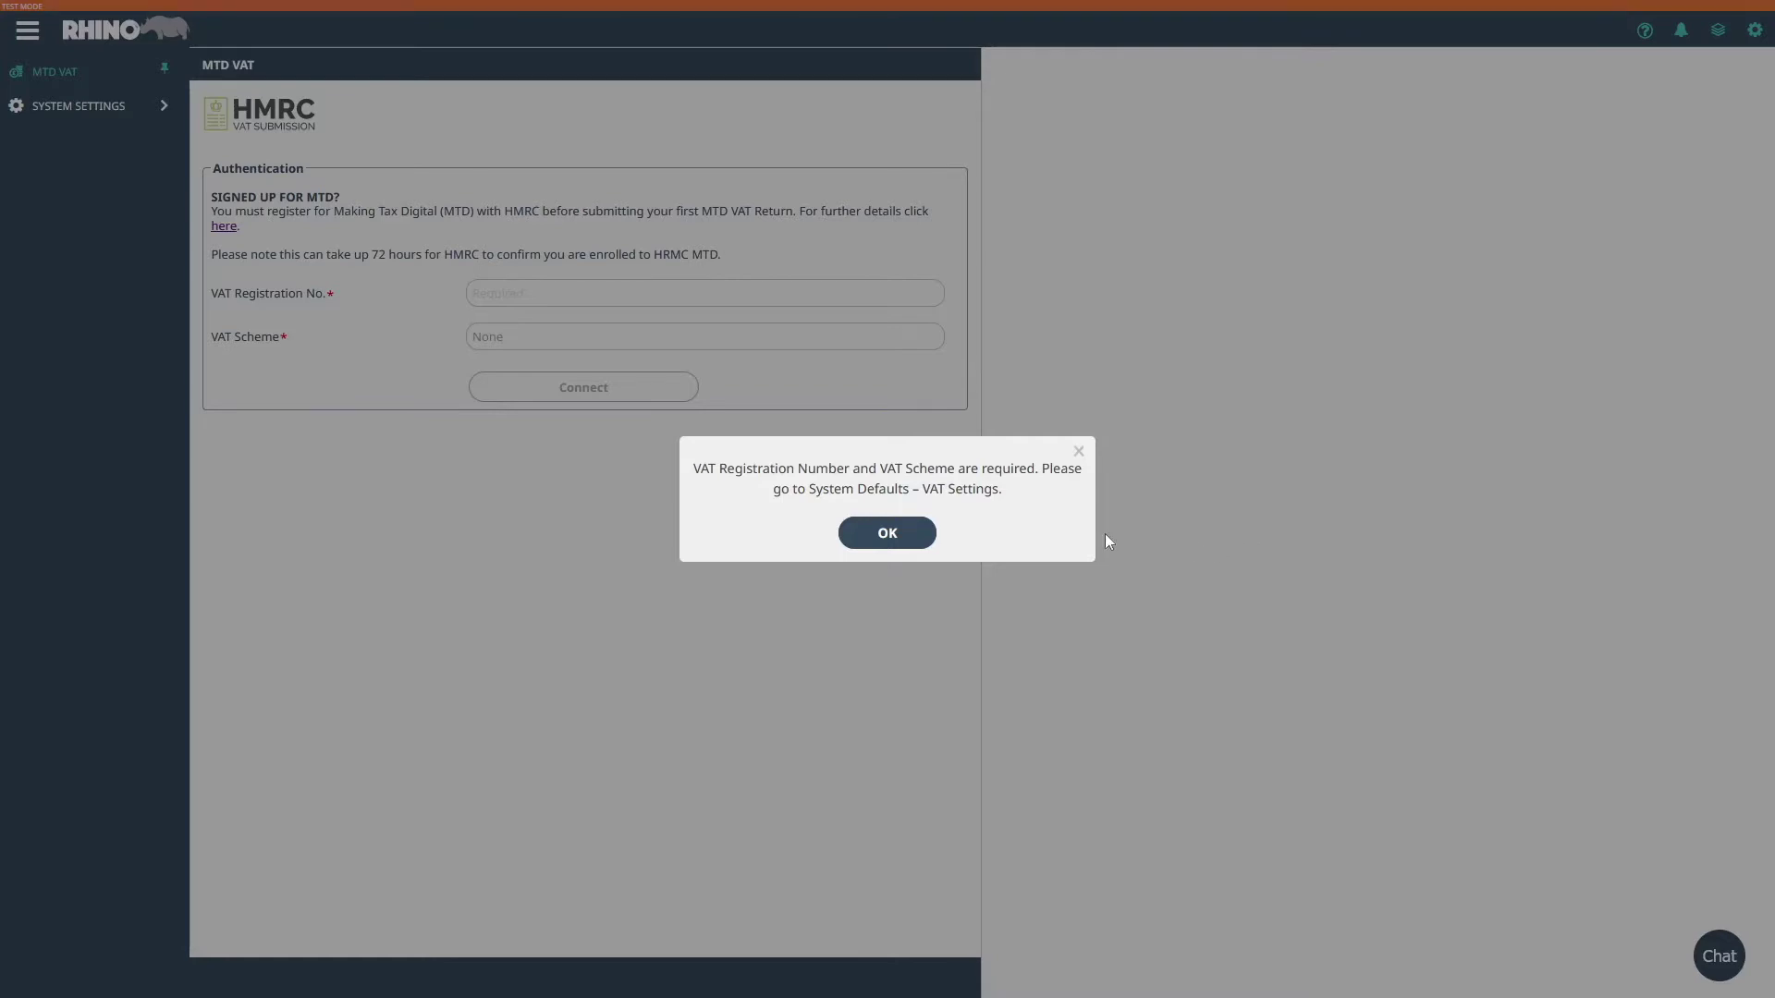
{"action": "left_click", "coordinate": [901, 533]}
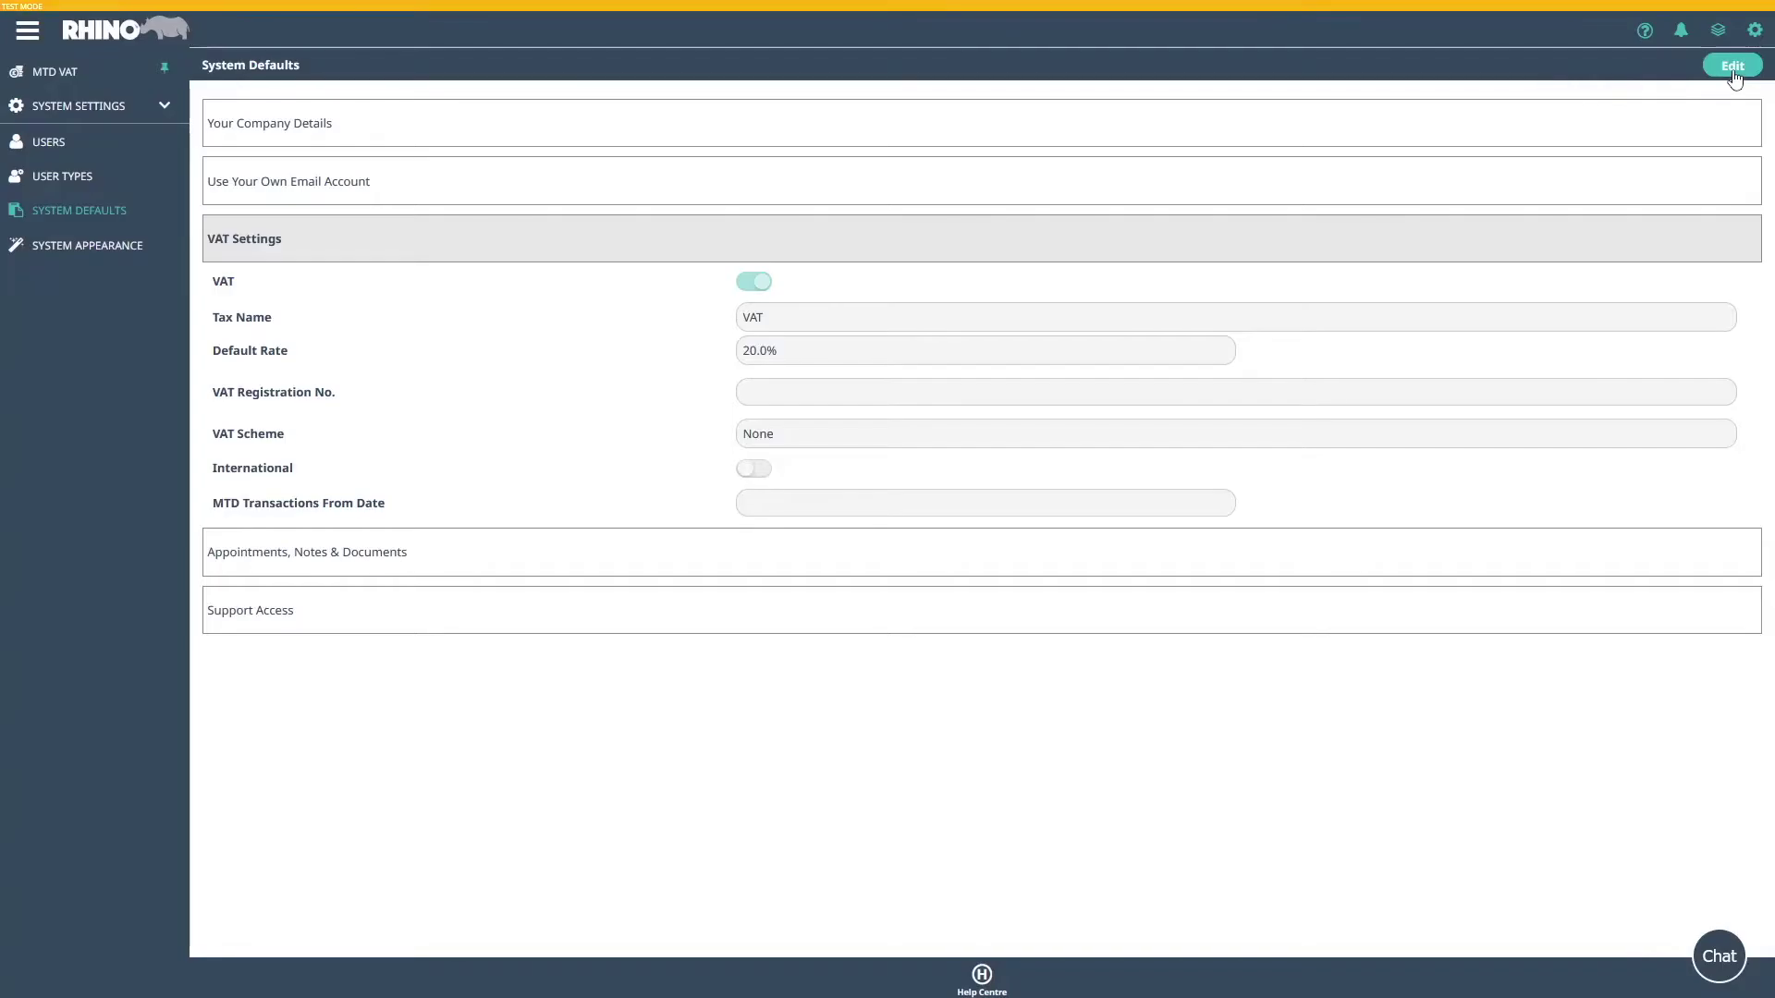
{"action": "left_click", "coordinate": [1732, 70]}
{"action": "left_click", "coordinate": [786, 394]}
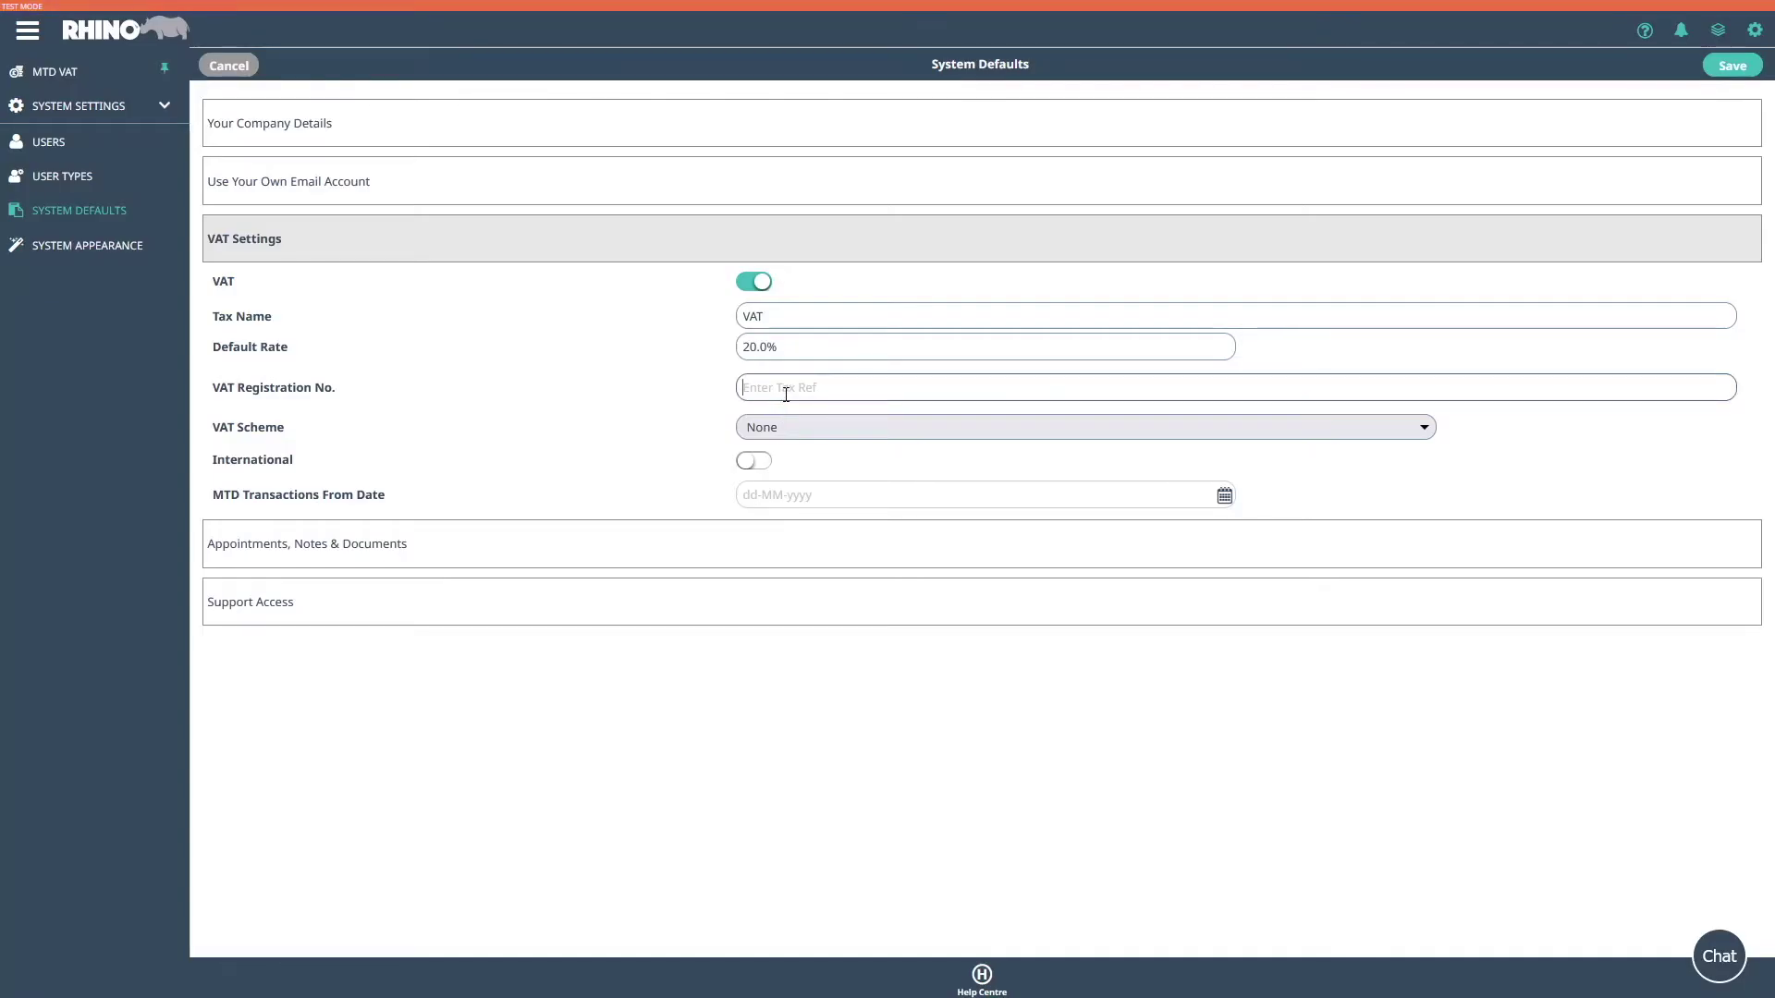
{"action": "left_click", "coordinate": [793, 427]}
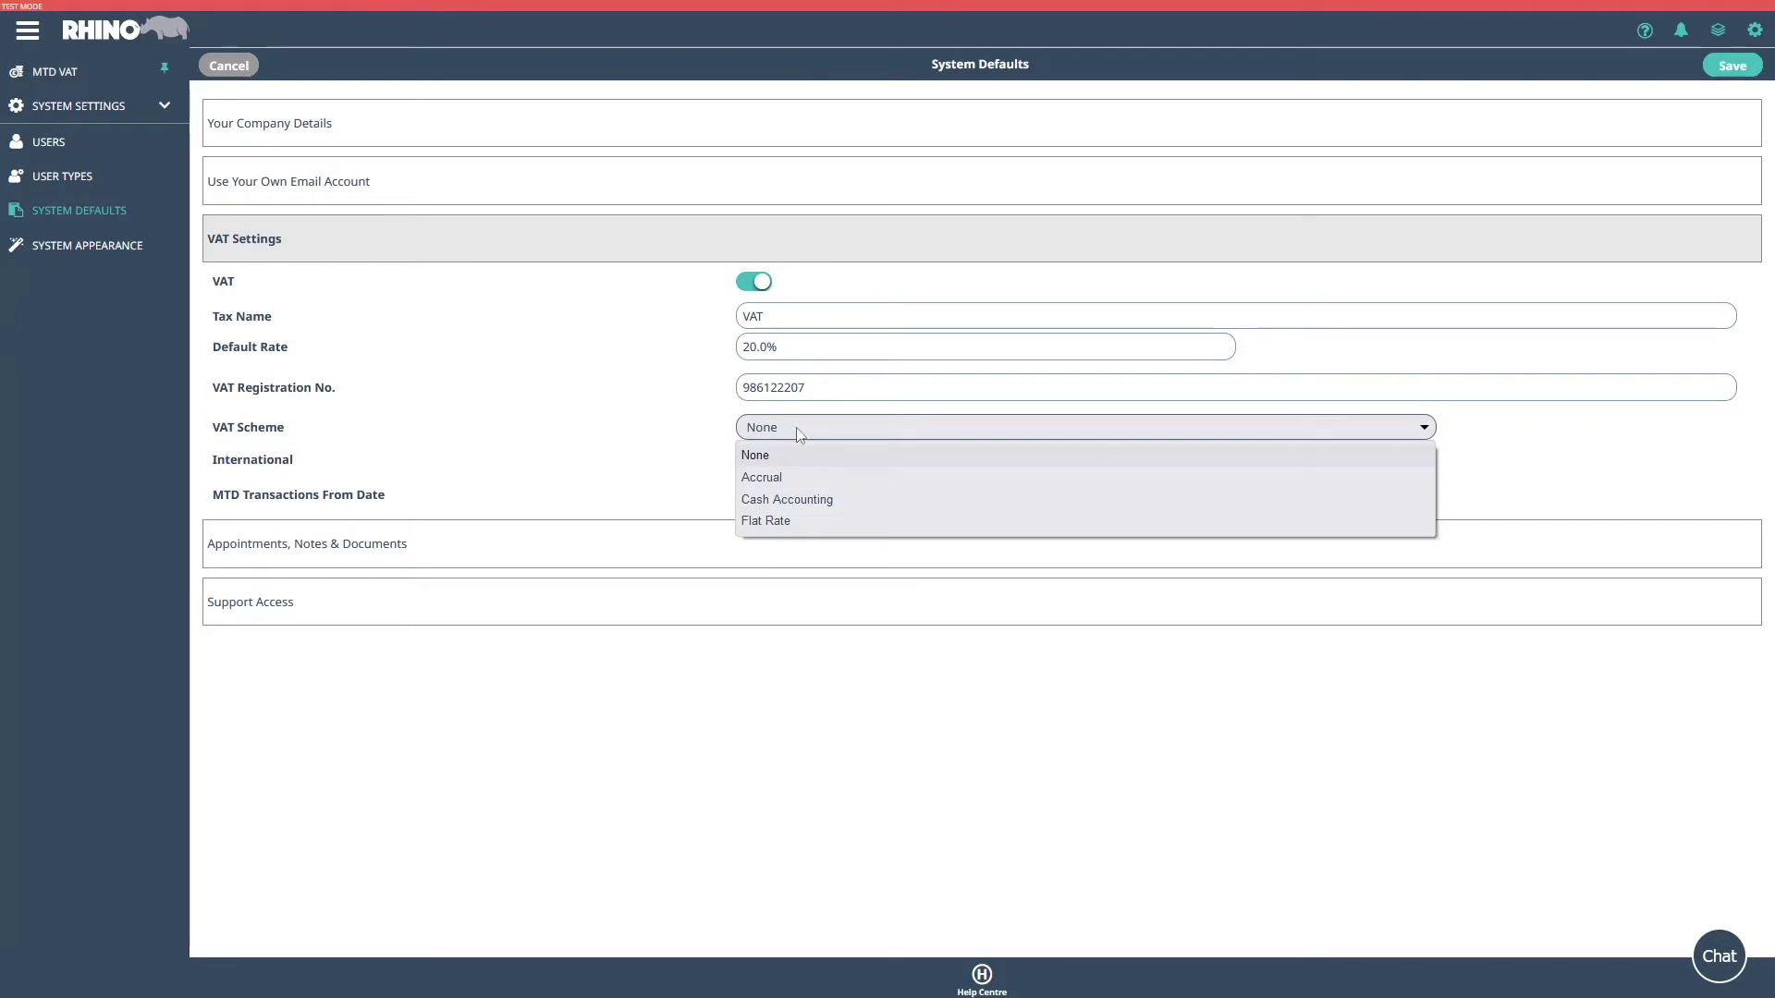
{"action": "left_click", "coordinate": [783, 481]}
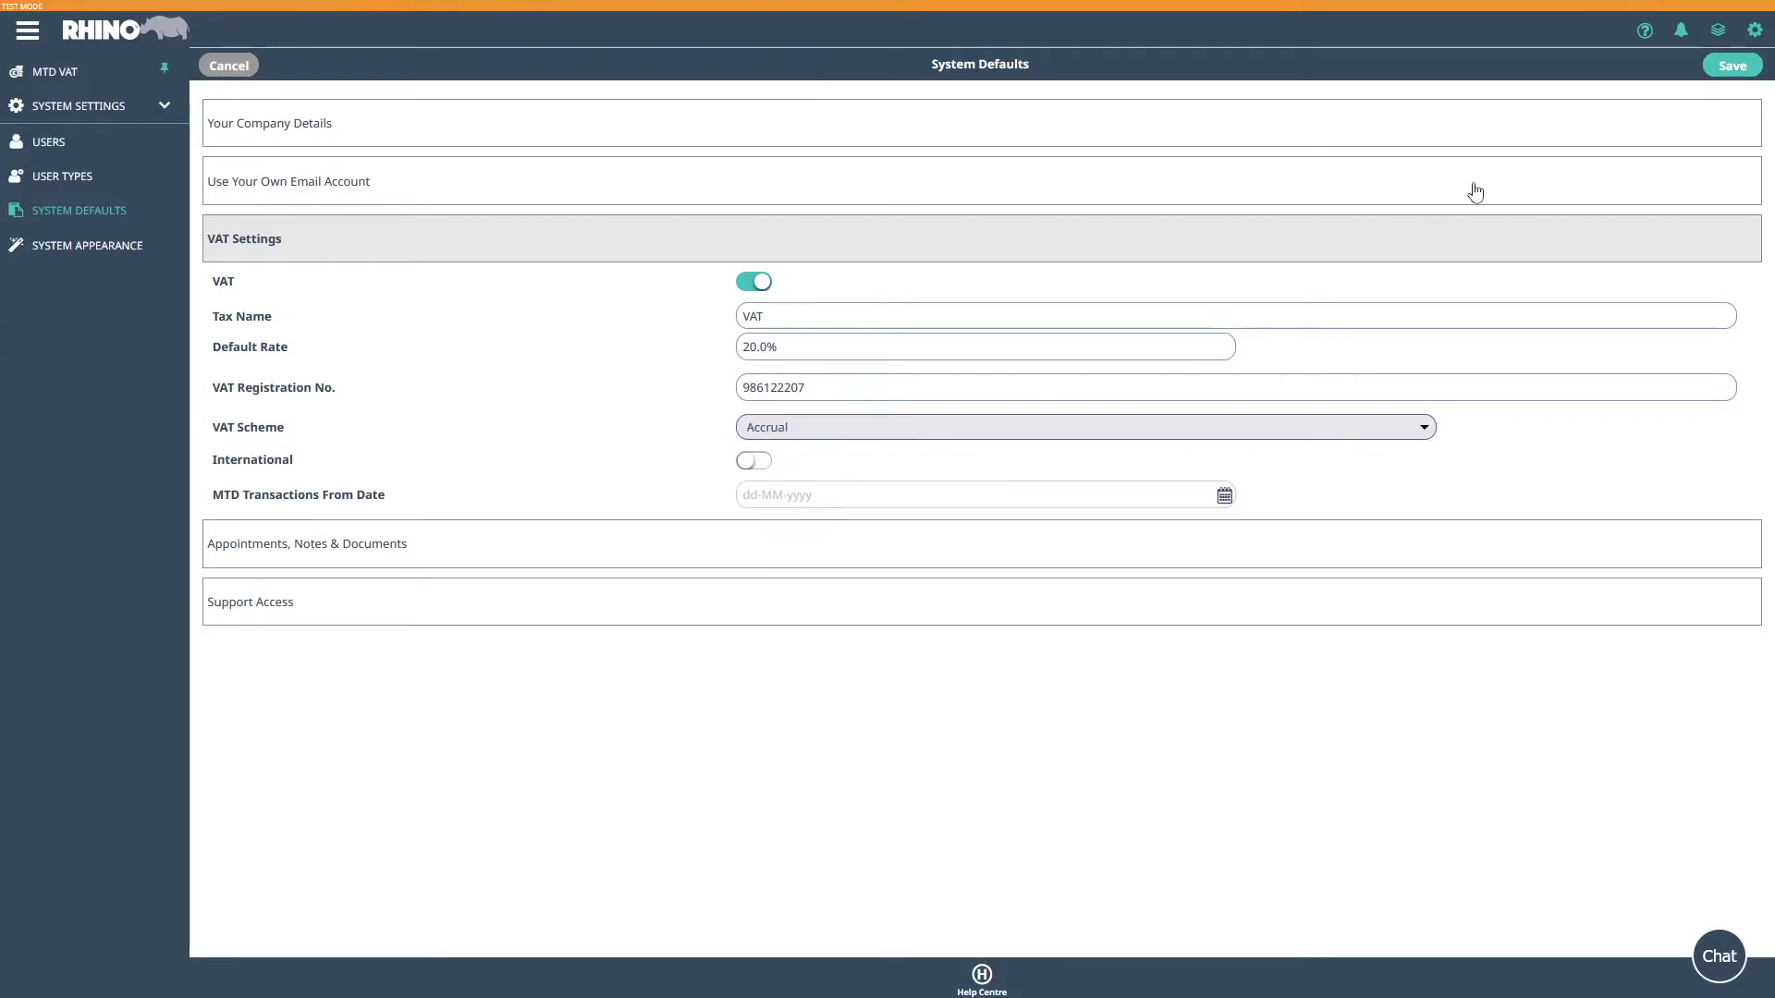
{"action": "left_click", "coordinate": [1737, 67]}
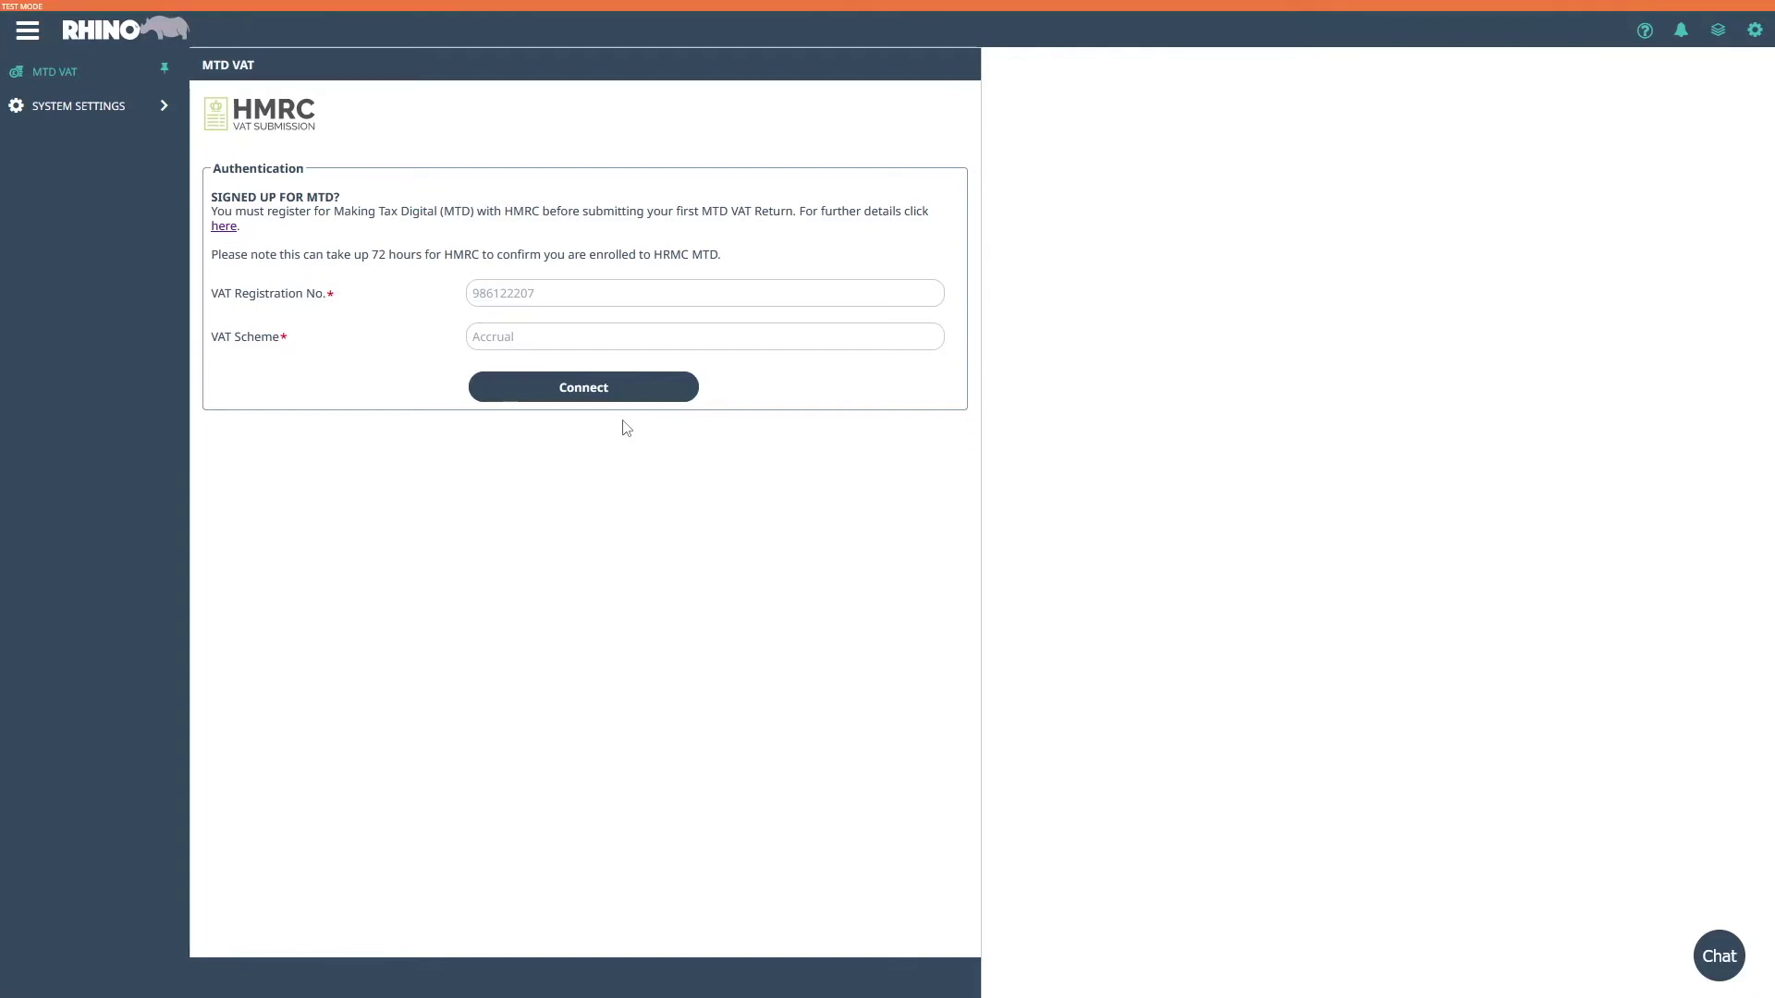
- Connect Rhino to HMRC and continue through the HMRC authorisation page
{"action": "left_click", "coordinate": [596, 400]}
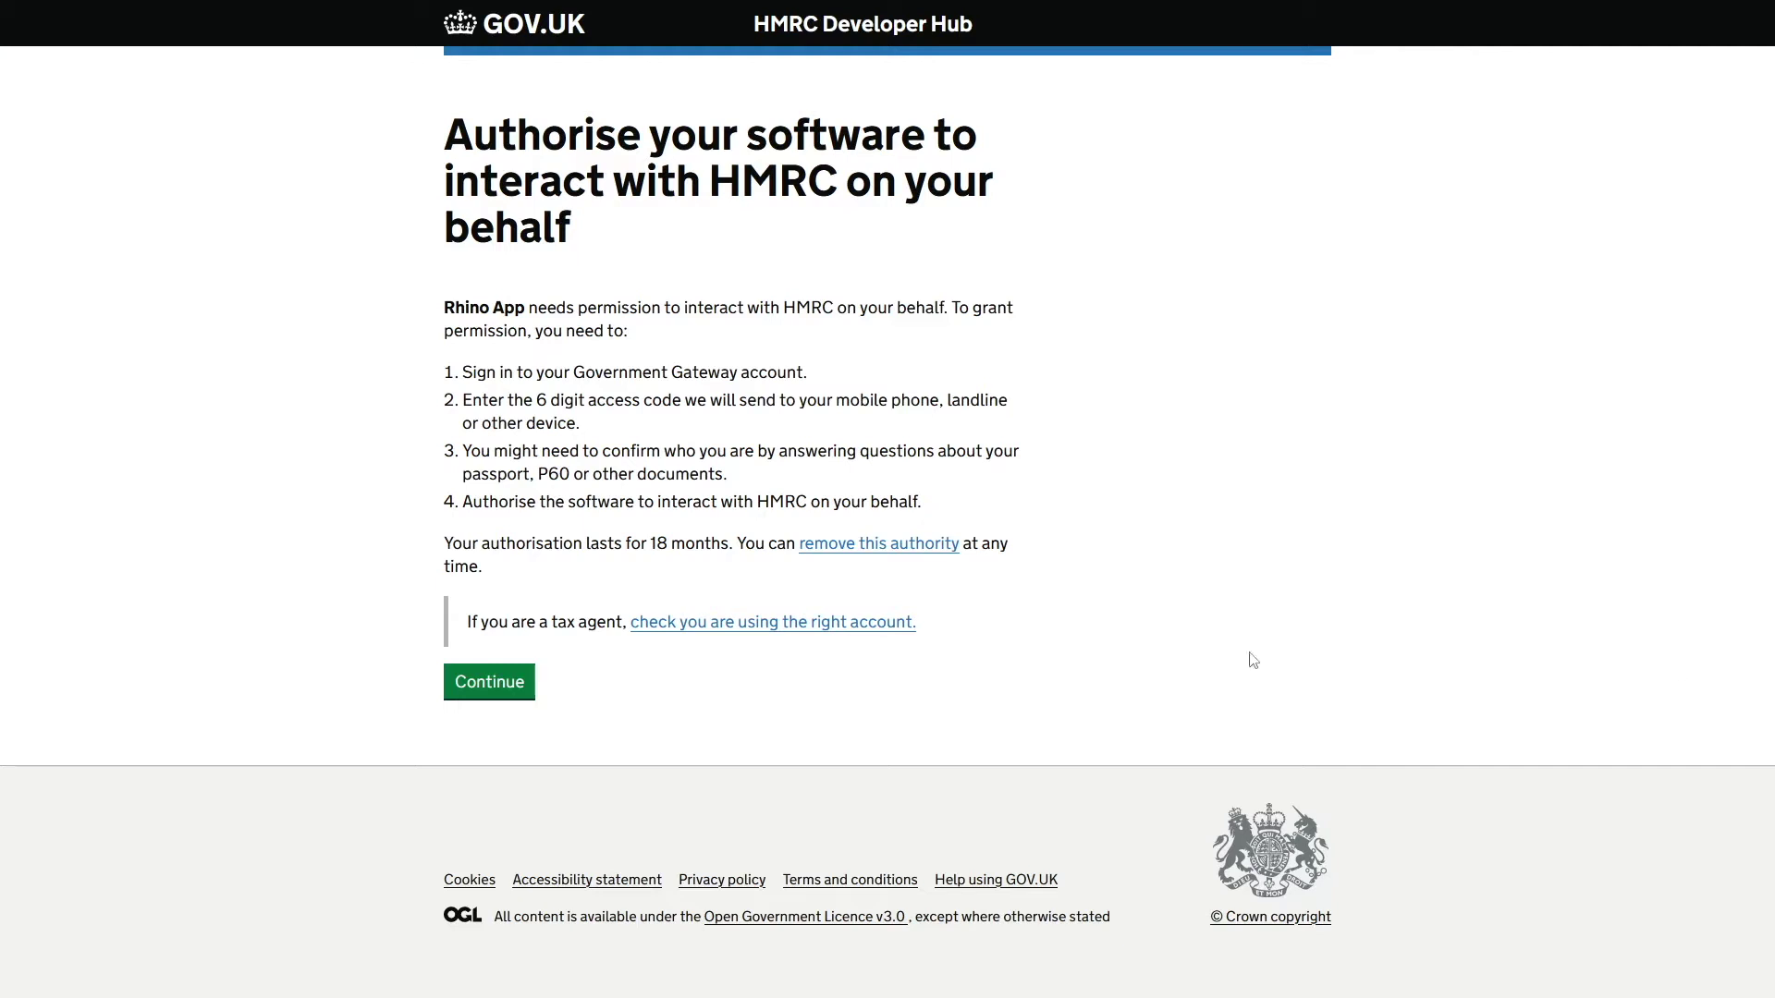
{"action": "left_click", "coordinate": [473, 688]}
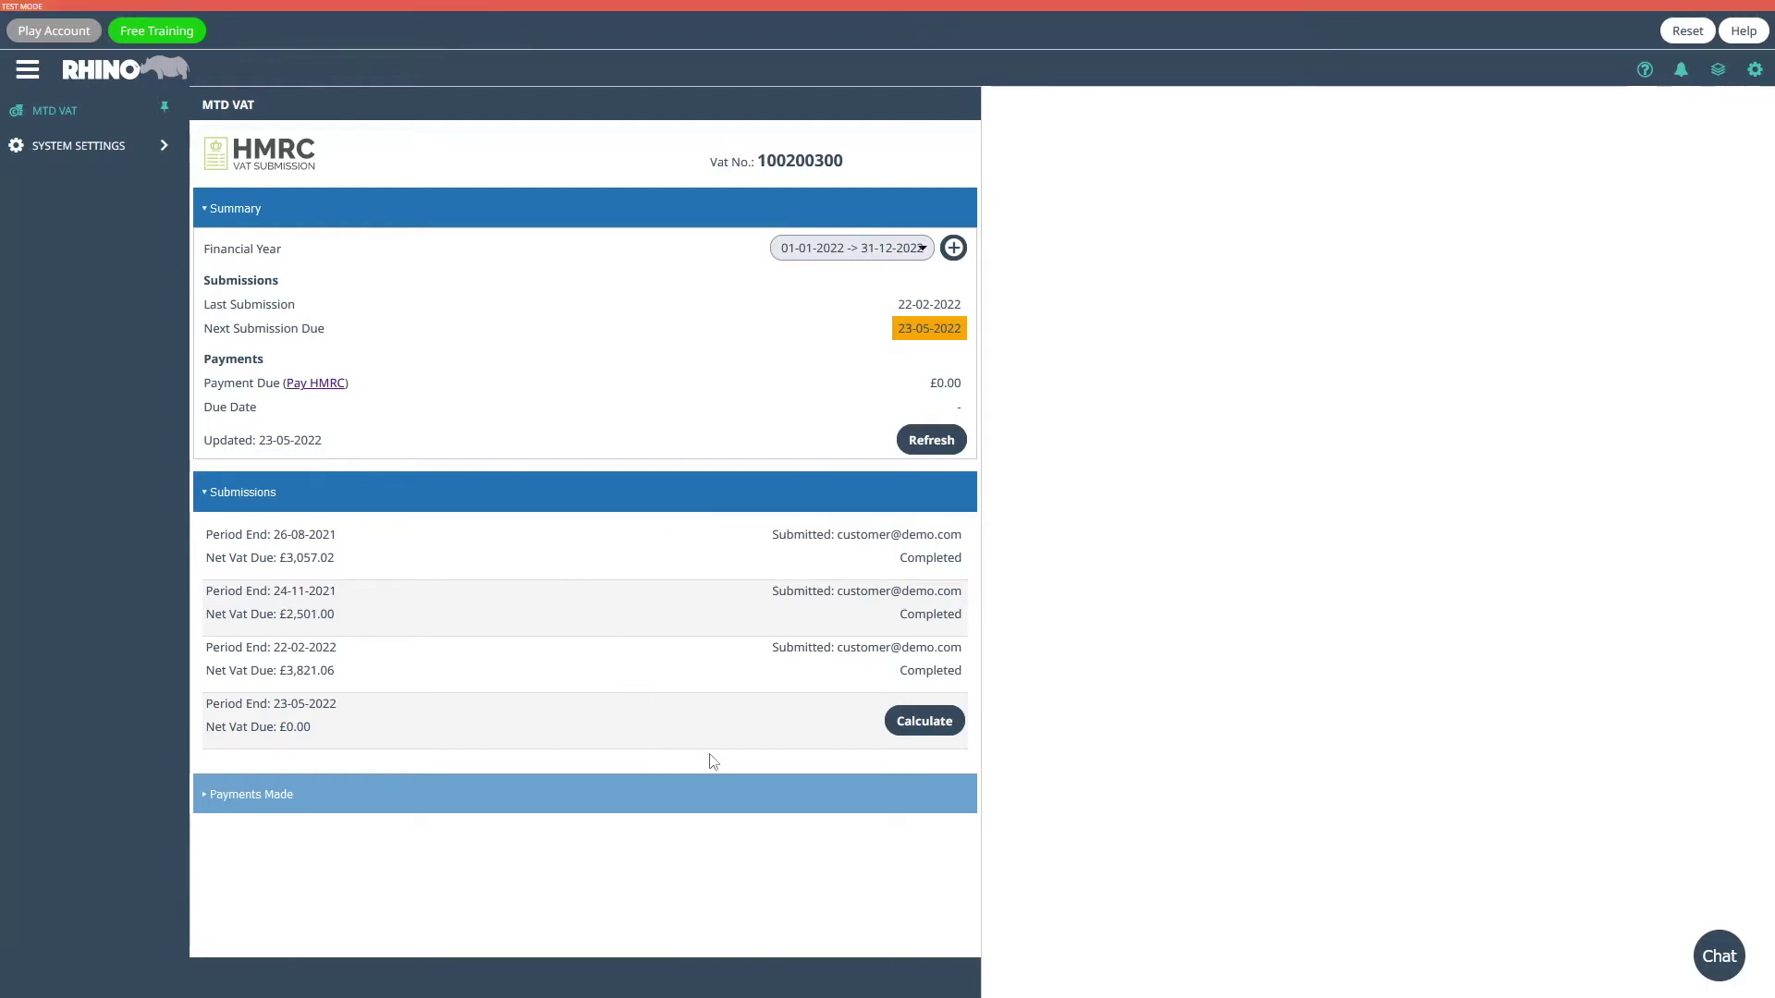
- Calculate the return for the 23-05-2022 period and download the VAT data template
{"action": "left_click", "coordinate": [929, 722]}
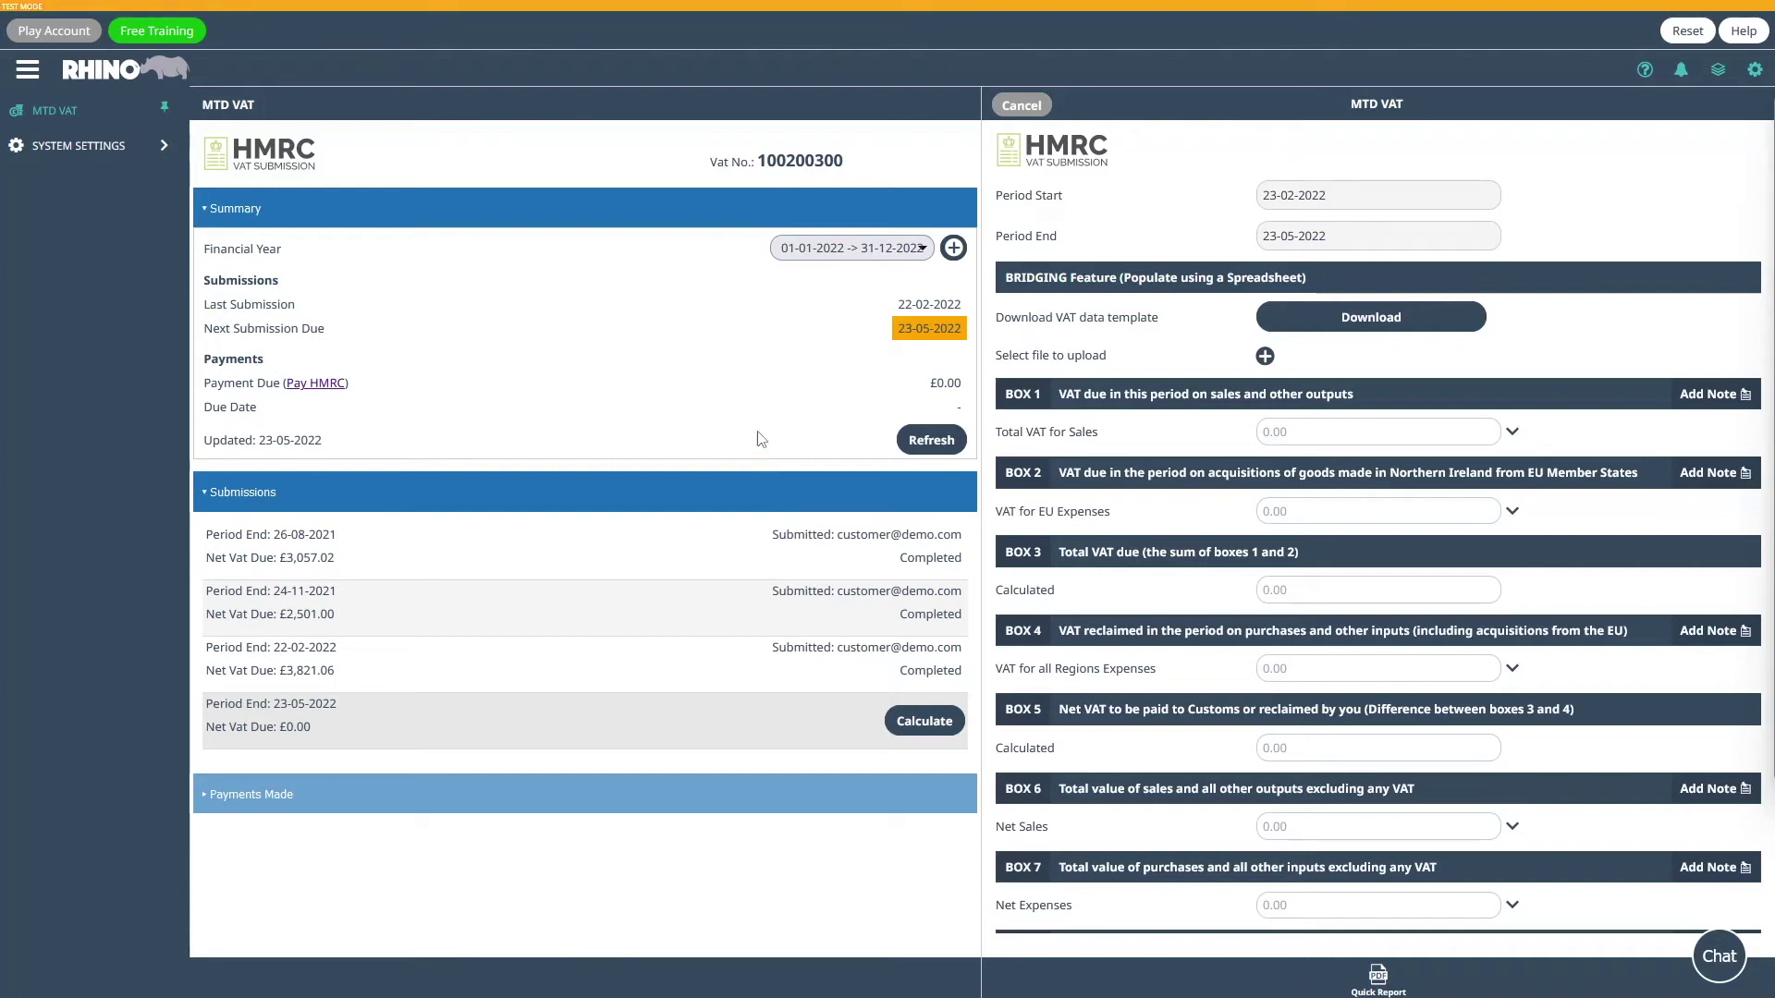
{"action": "left_click", "coordinate": [1365, 319]}
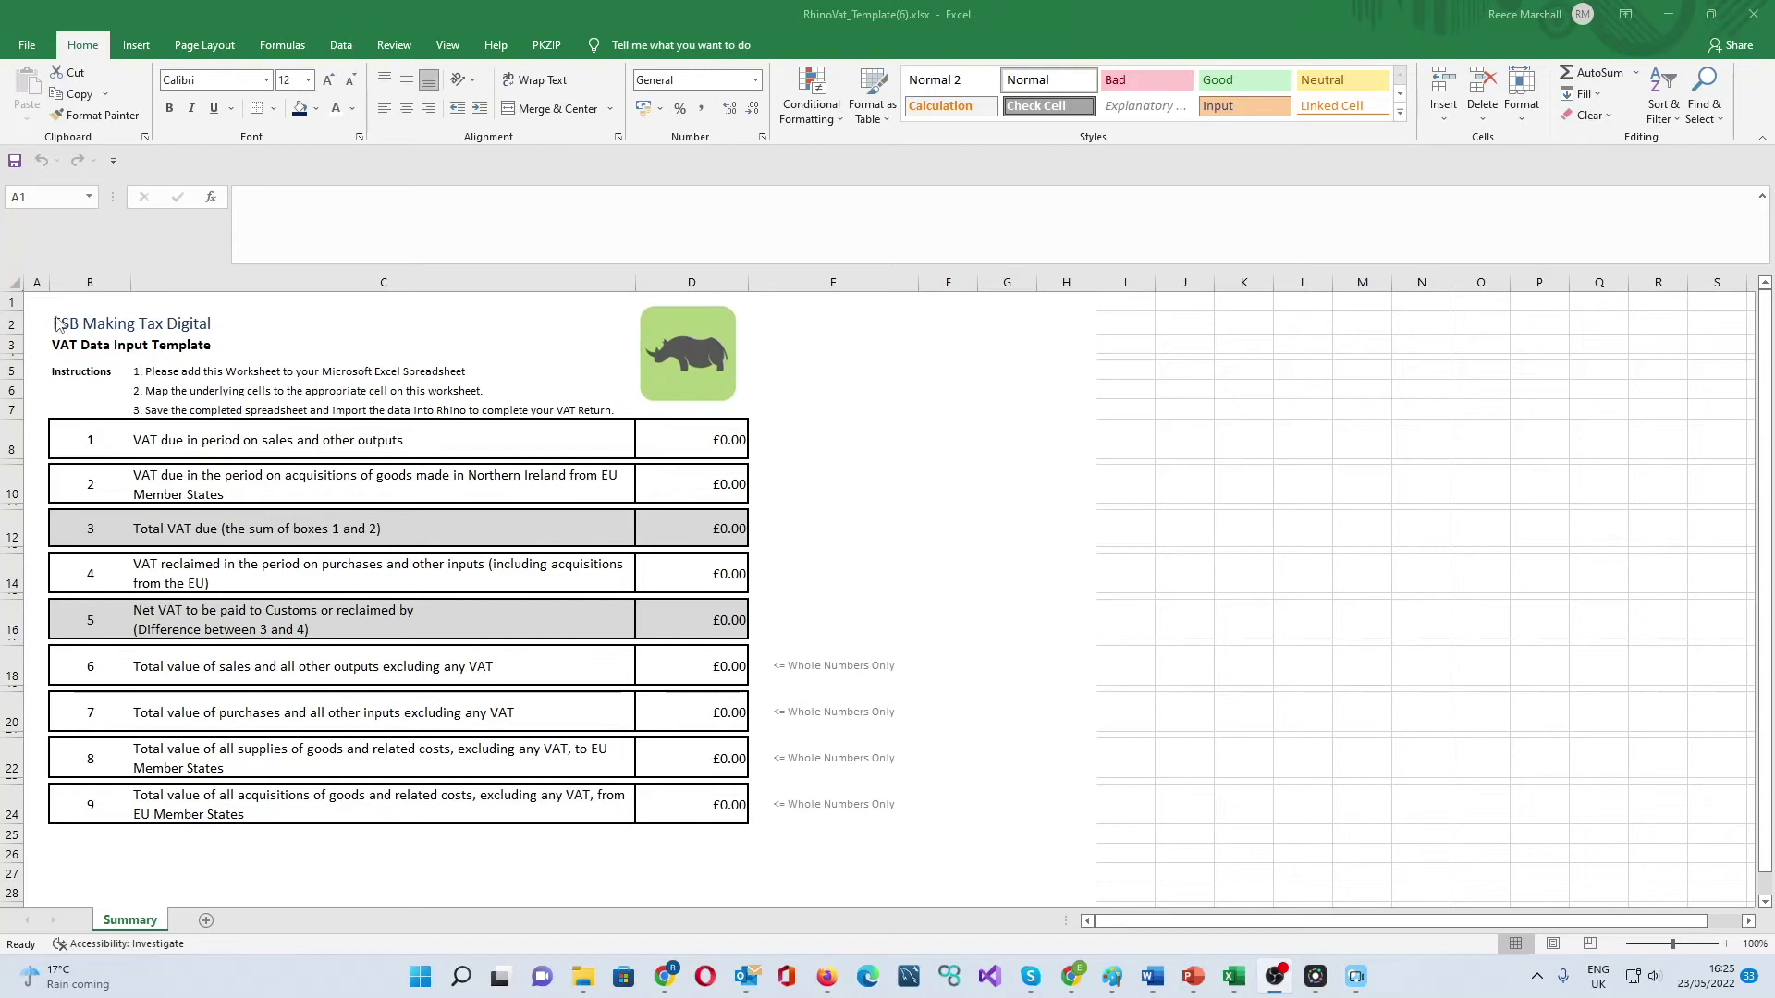
- Copy the entire VAT data template sheet and switch to the Widget Limited VAT return workbook
{"action": "left_click", "coordinate": [9, 284]}
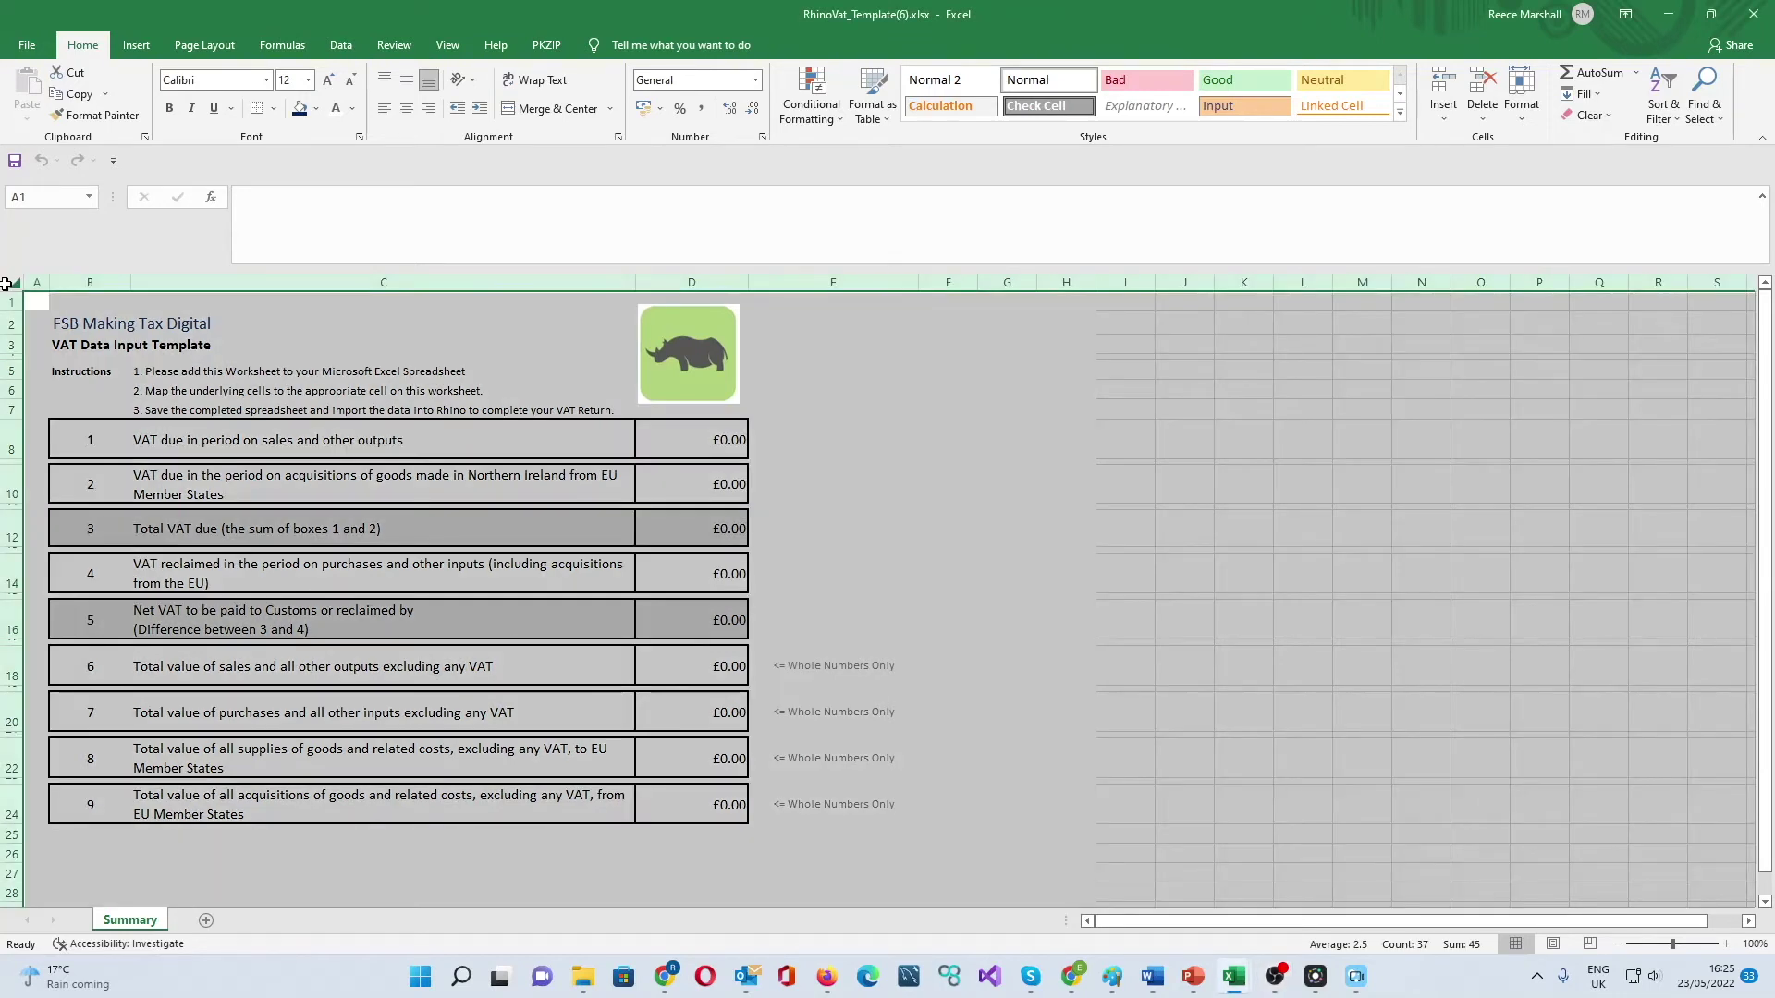
{"action": "key", "text": "ctrl+c"}
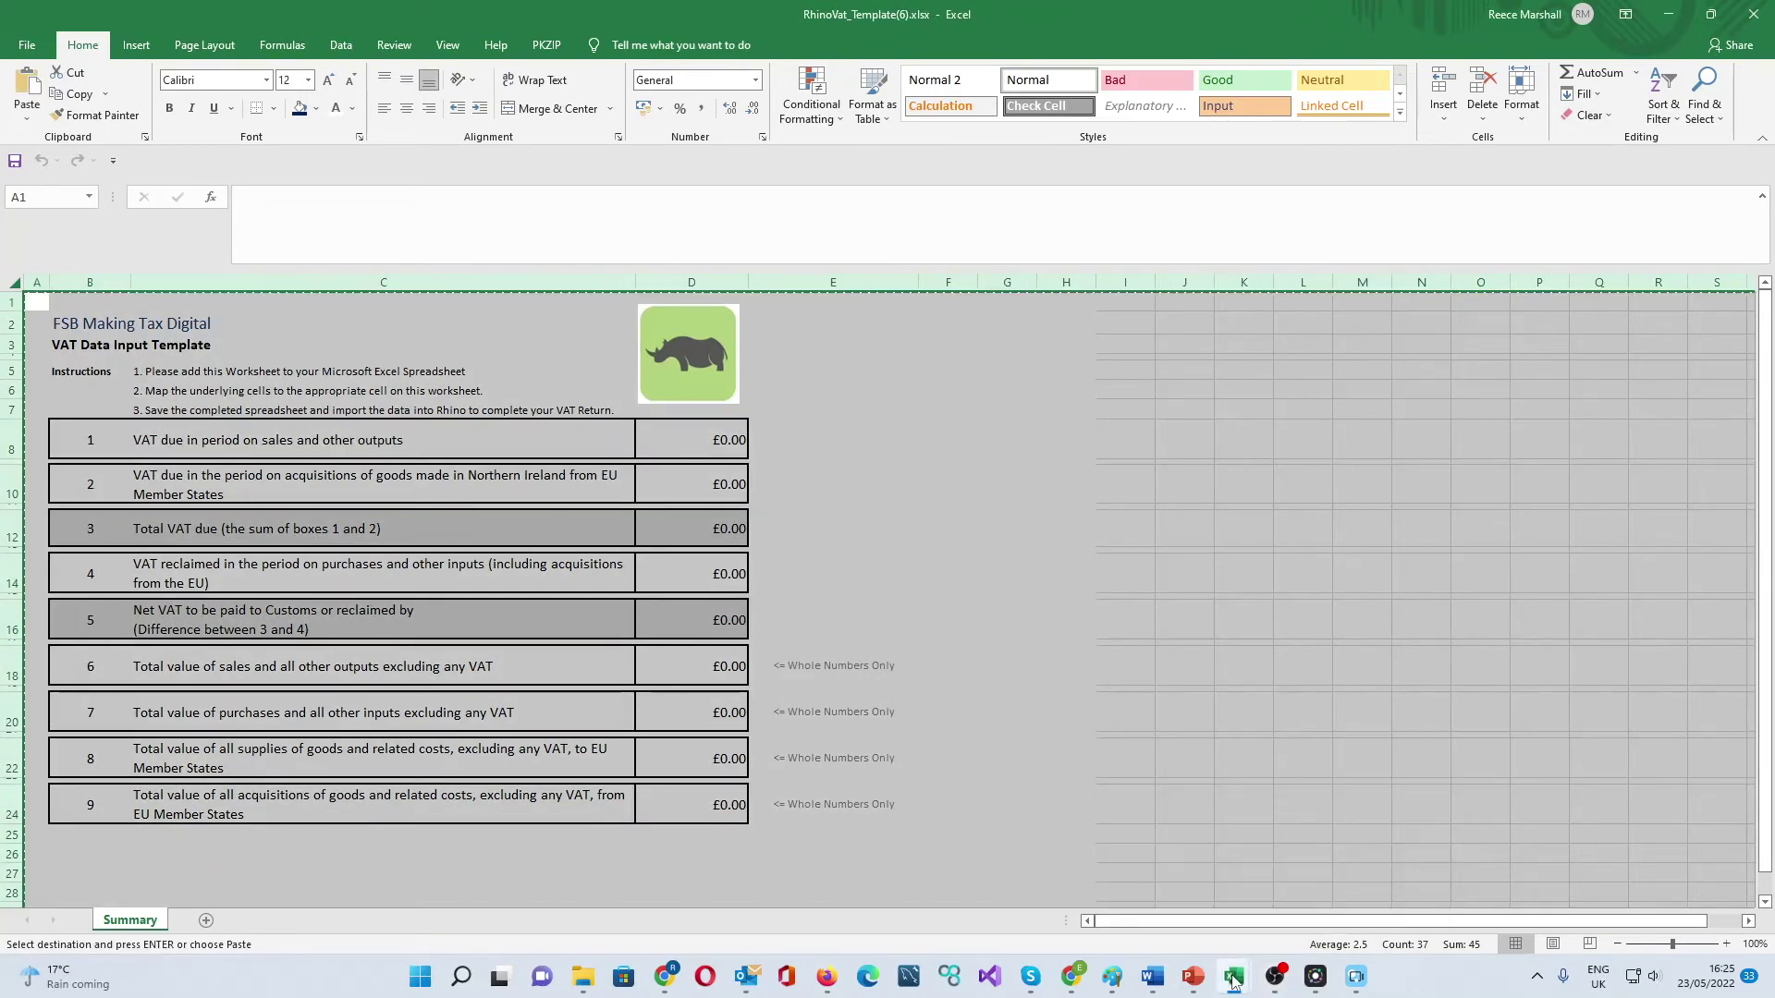
{"action": "mouse_move", "coordinate": [1233, 982]}
{"action": "left_click", "coordinate": [1122, 919]}
- Add a new sheet named 'Summary' and move it ahead of Invoices
{"action": "left_click", "coordinate": [274, 920]}
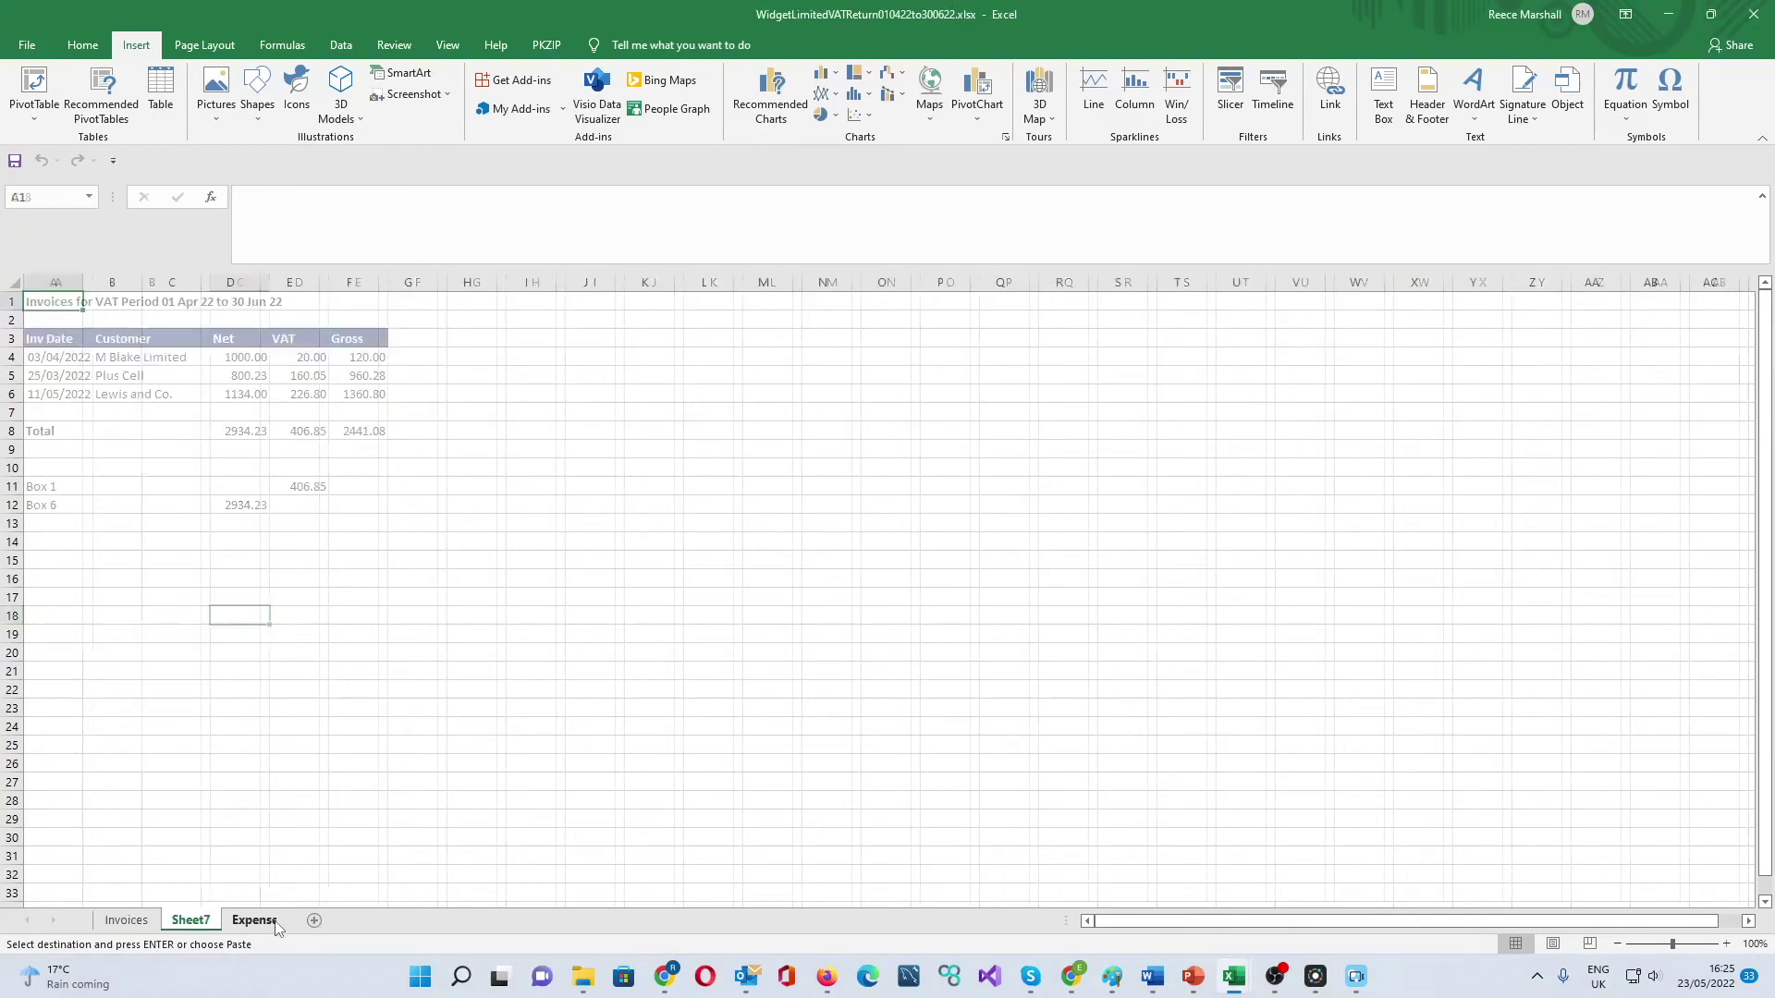
{"action": "double_click", "coordinate": [191, 919]}
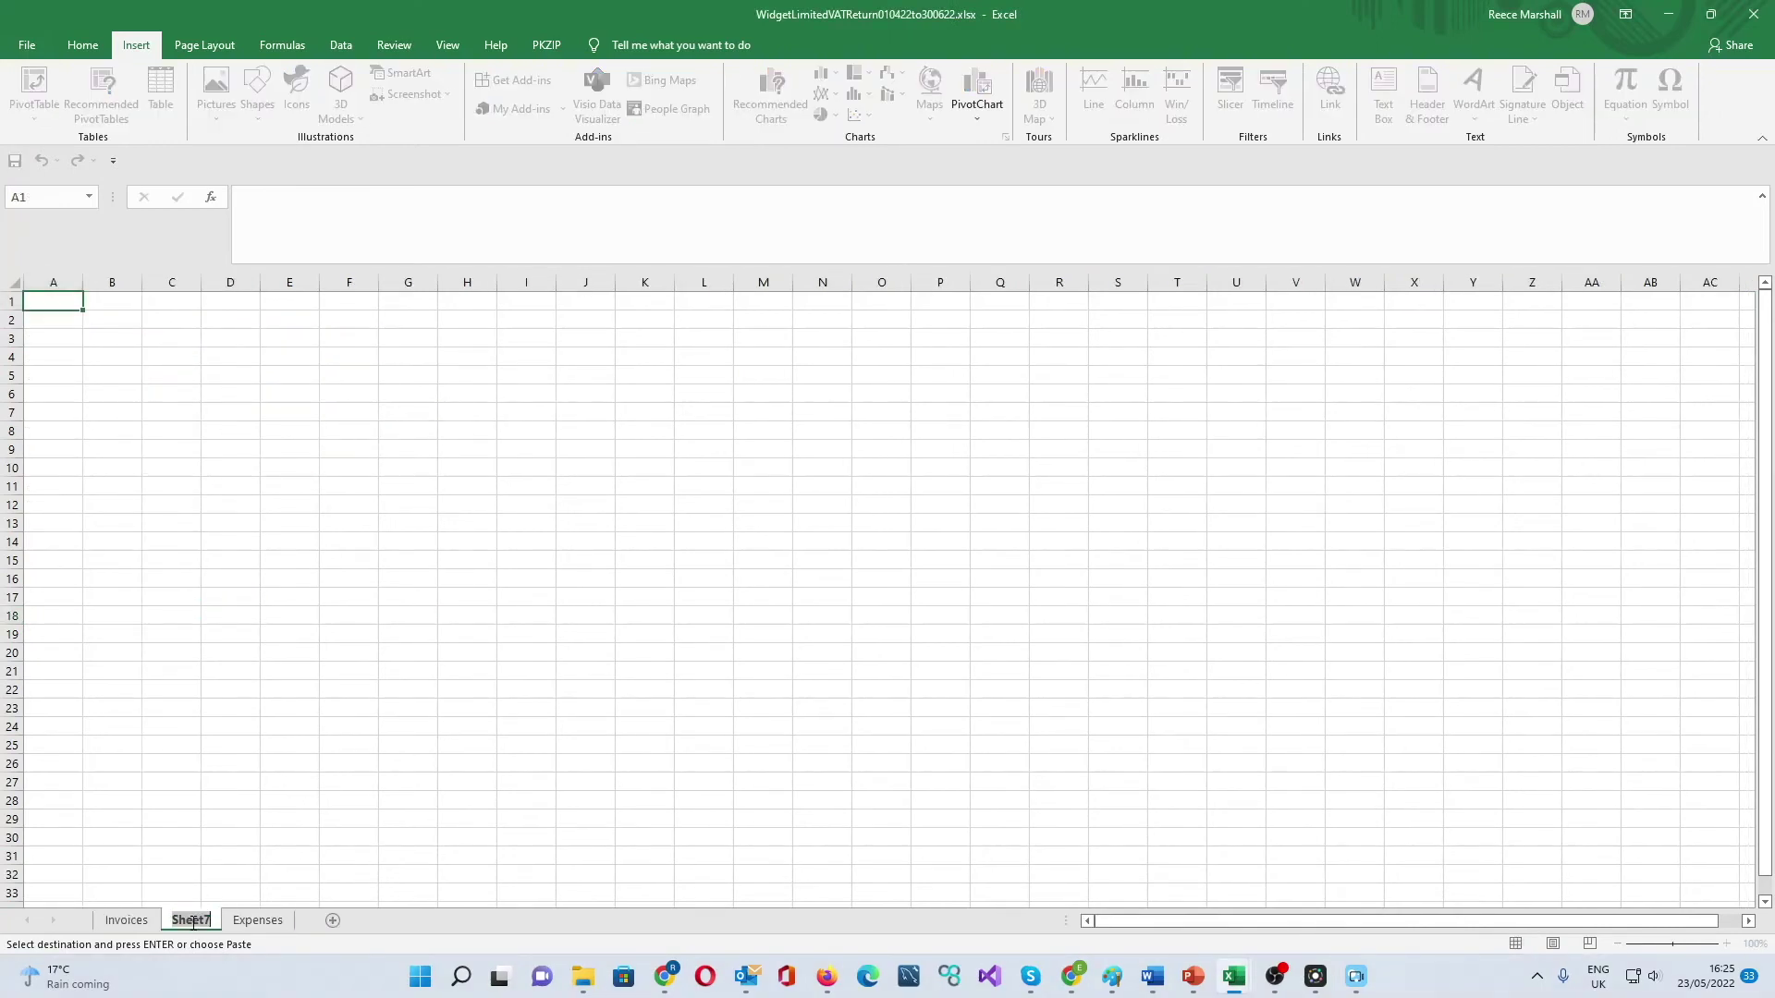
{"action": "type", "text": "Summary"}
{"action": "left_click", "coordinate": [194, 742]}
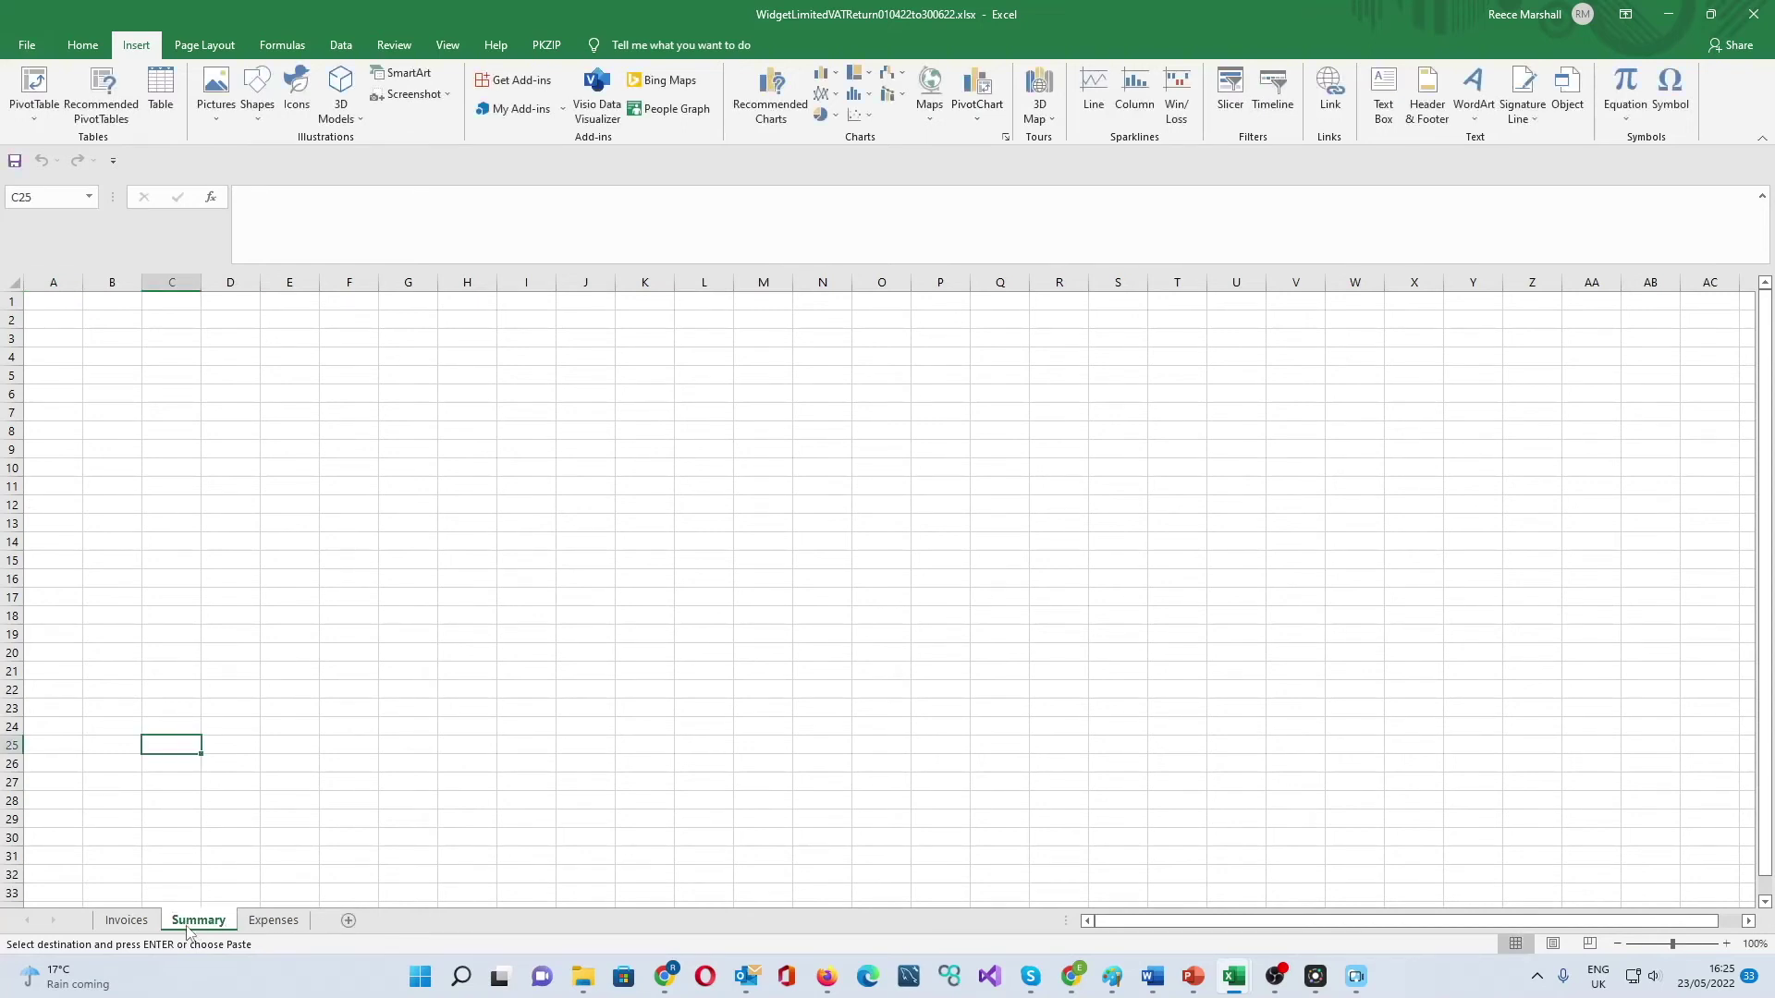
{"action": "left_click_drag", "start_coordinate": [190, 925], "coordinate": [104, 919]}
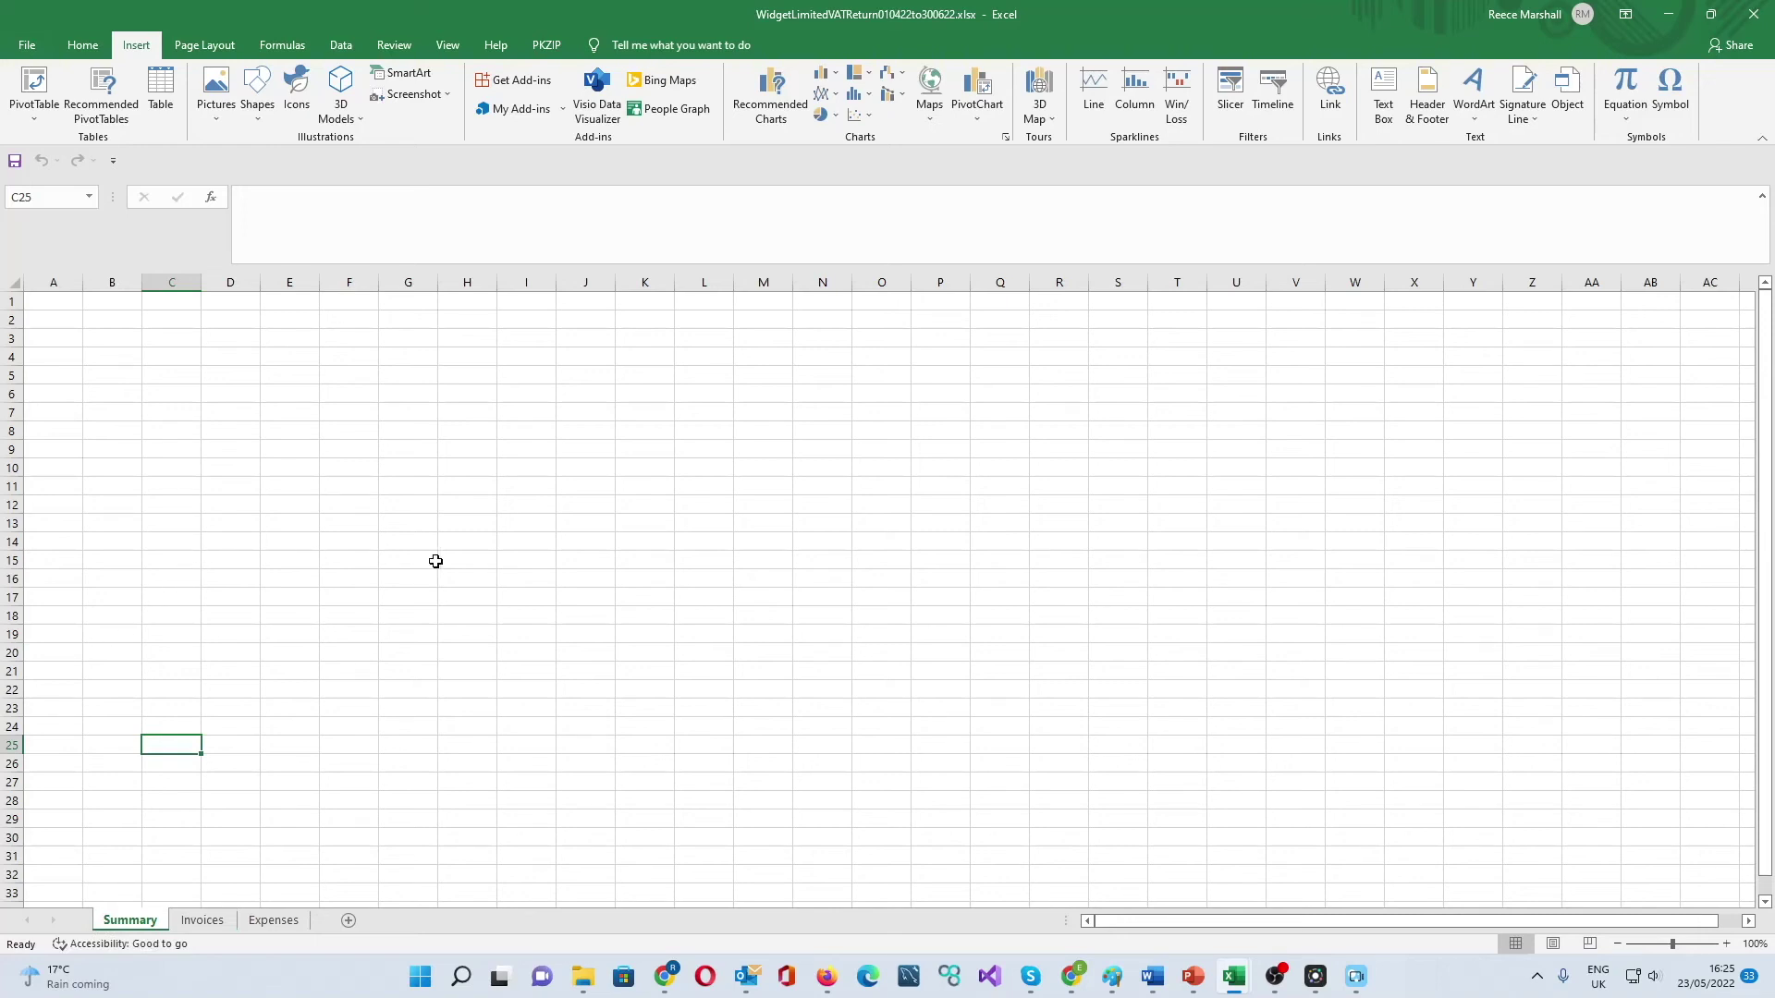
{"action": "left_click_drag", "start_coordinate": [436, 561], "coordinate": [471, 561]}
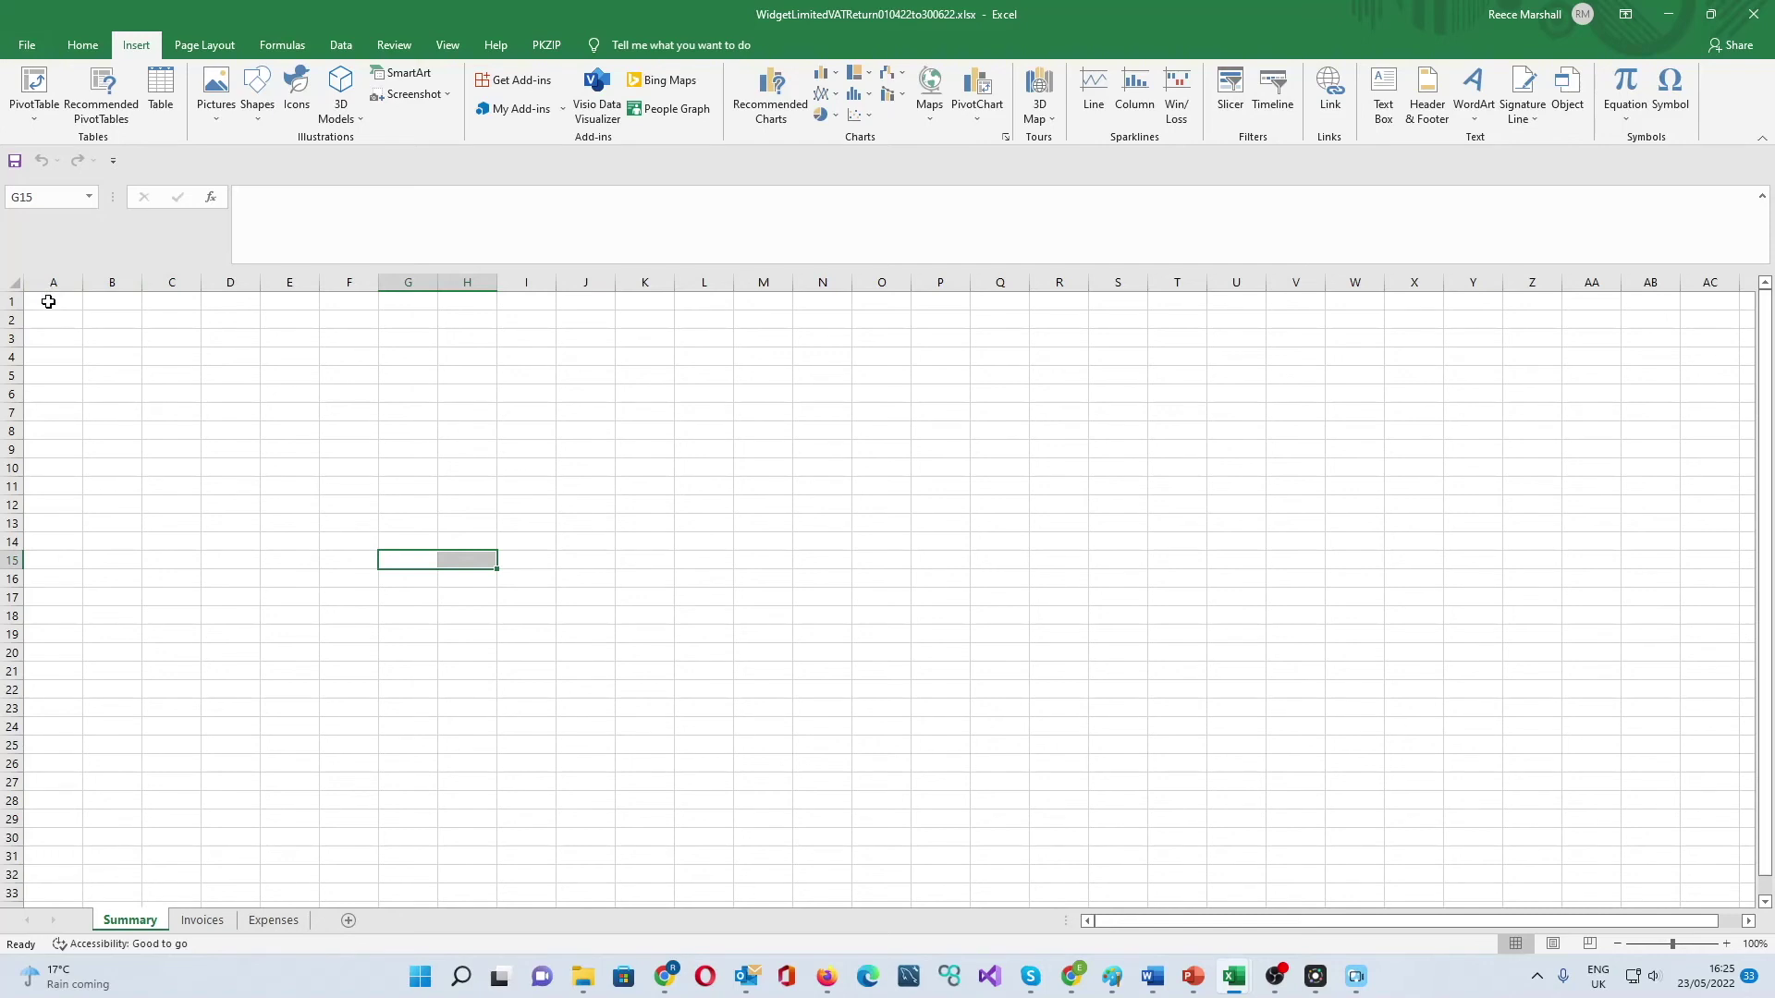
- Paste the template at A1 of Summary and put the Invoices VAT of 406.85 into box 1 (D8)
{"action": "left_click", "coordinate": [49, 301]}
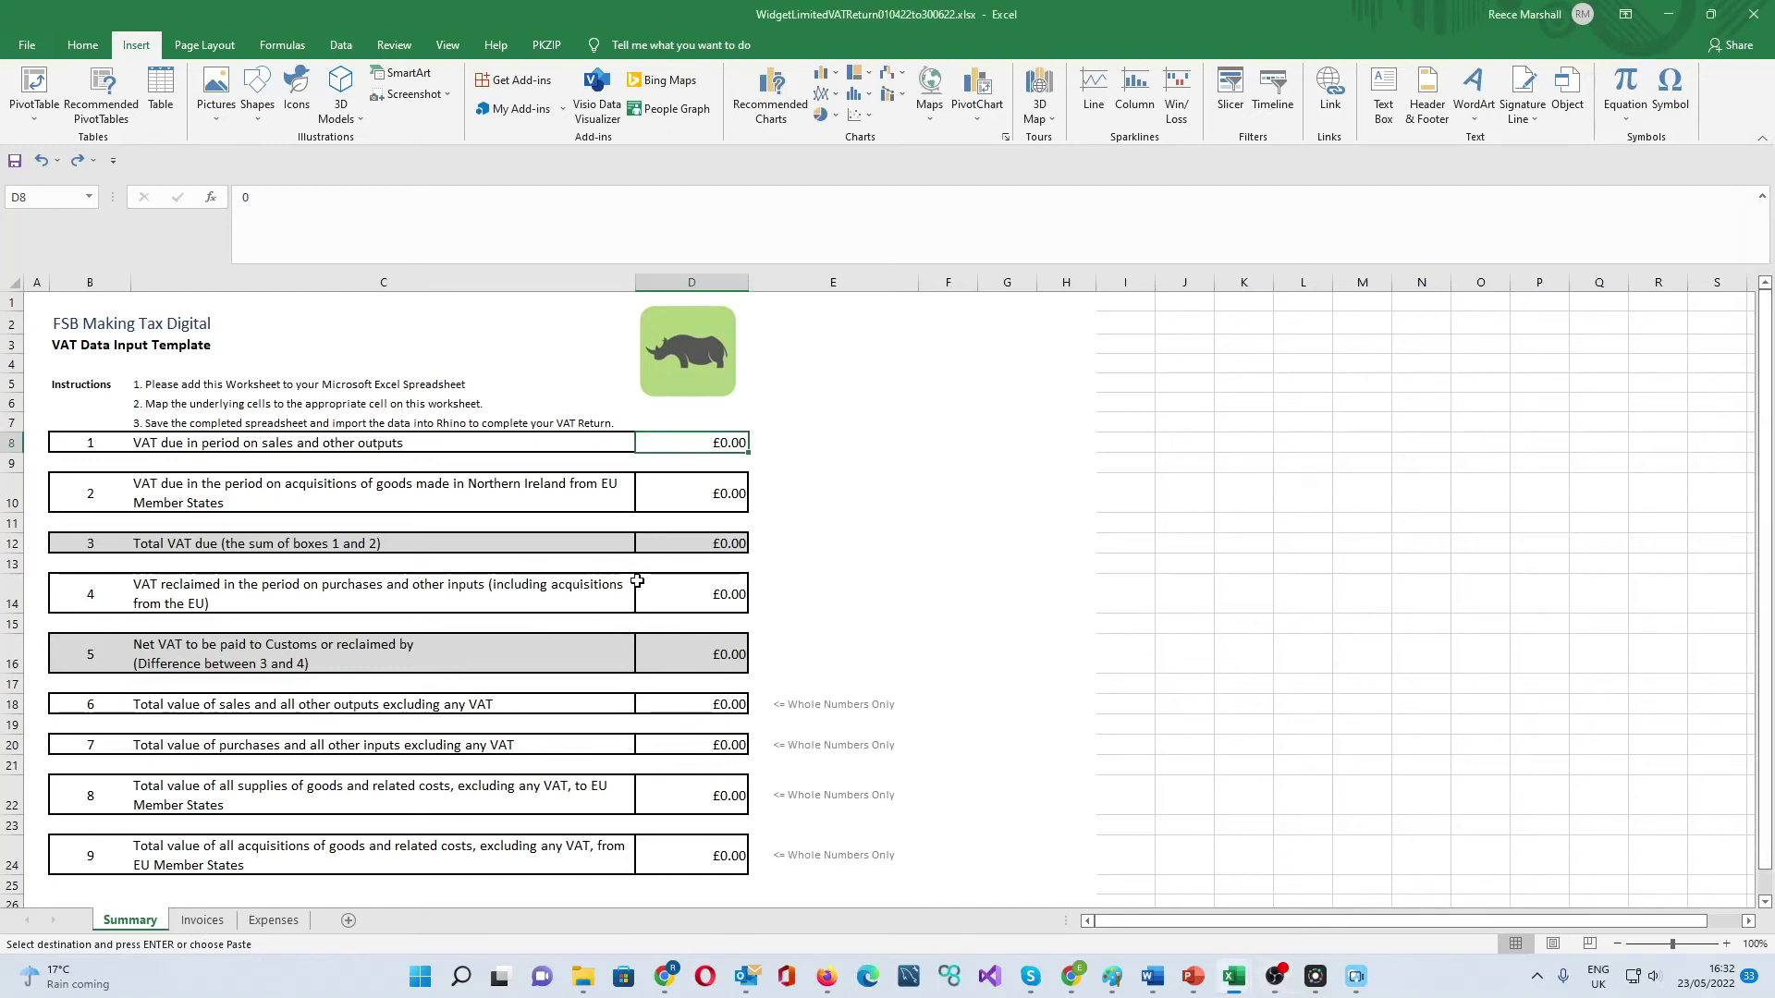
{"action": "left_click", "coordinate": [202, 920]}
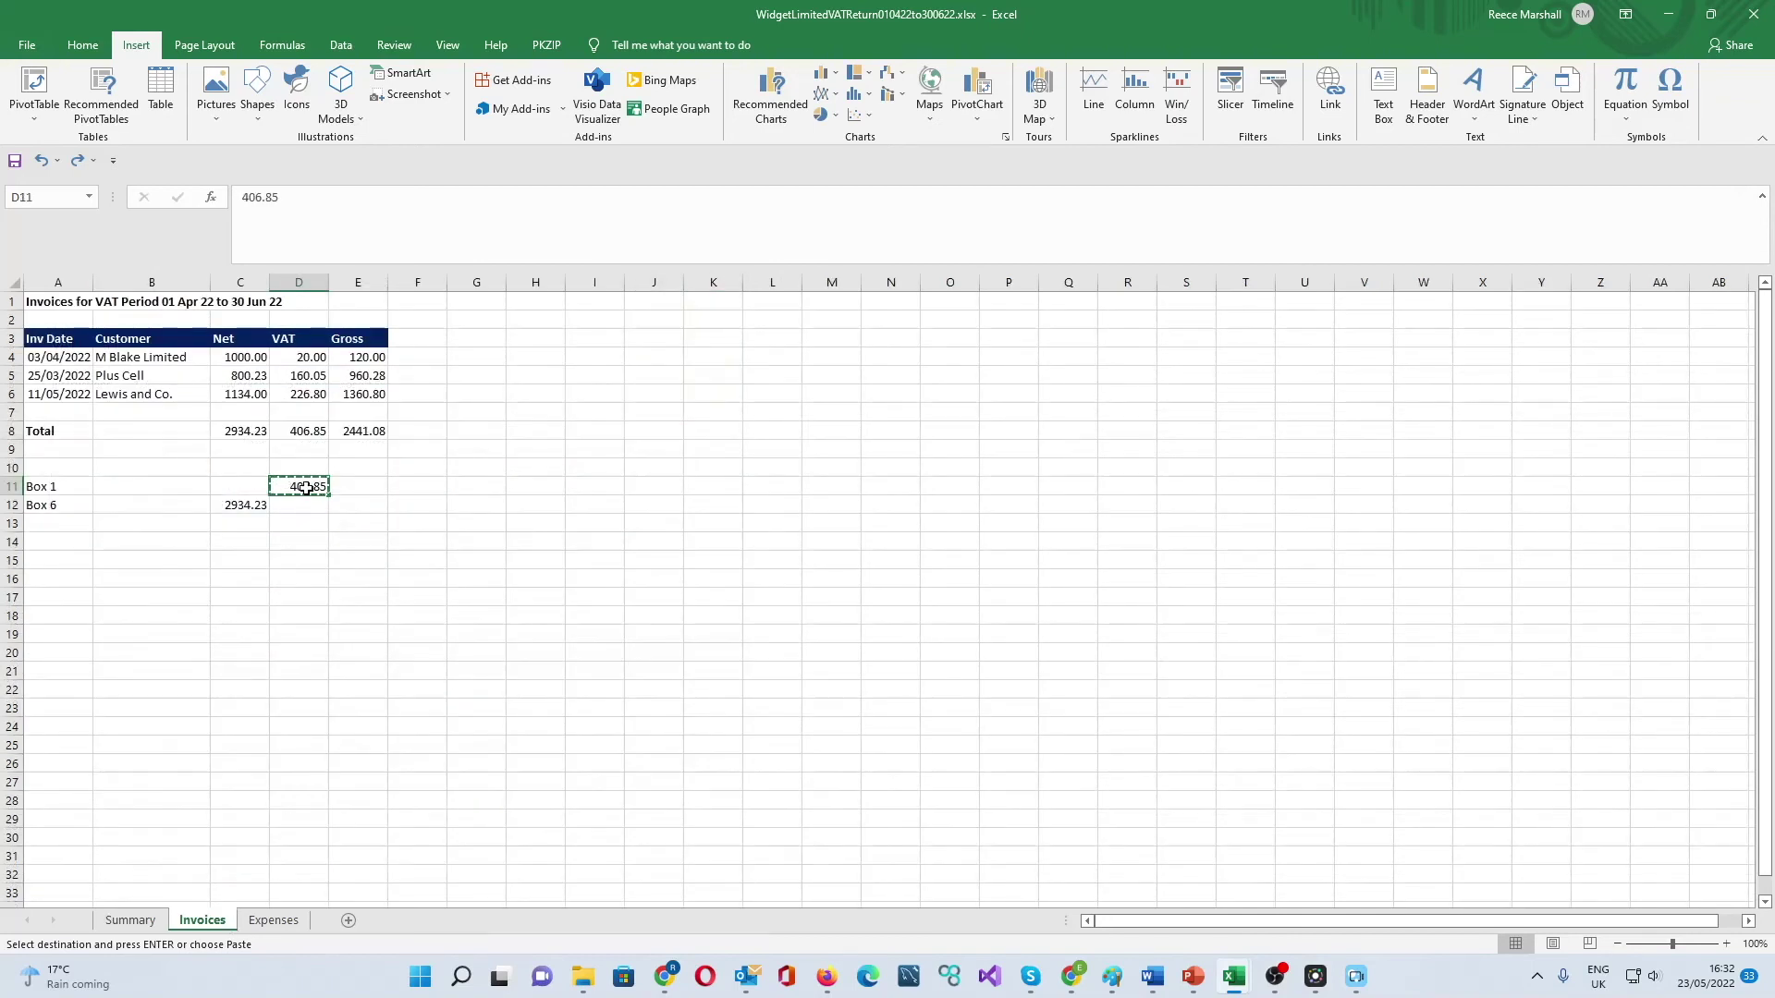
{"action": "left_click", "coordinate": [123, 920]}
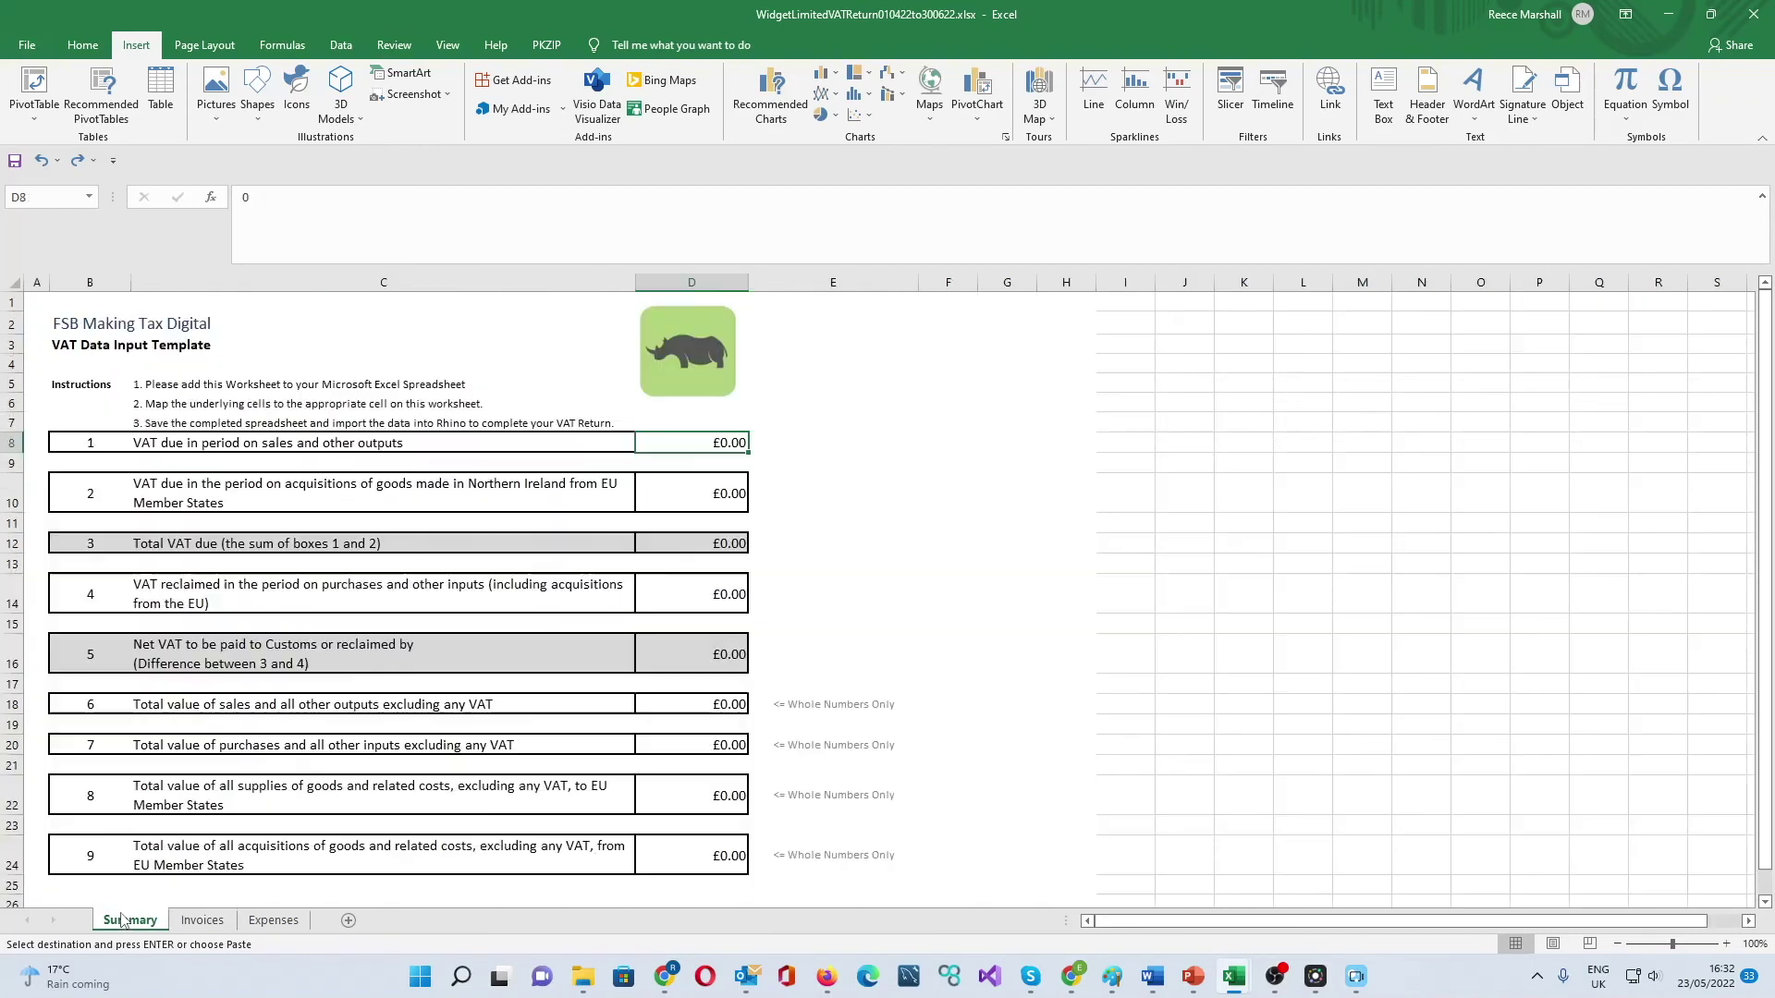
{"action": "left_click", "coordinate": [201, 920]}
{"action": "left_click", "coordinate": [130, 919]}
{"action": "key", "text": "ctrl+v"}
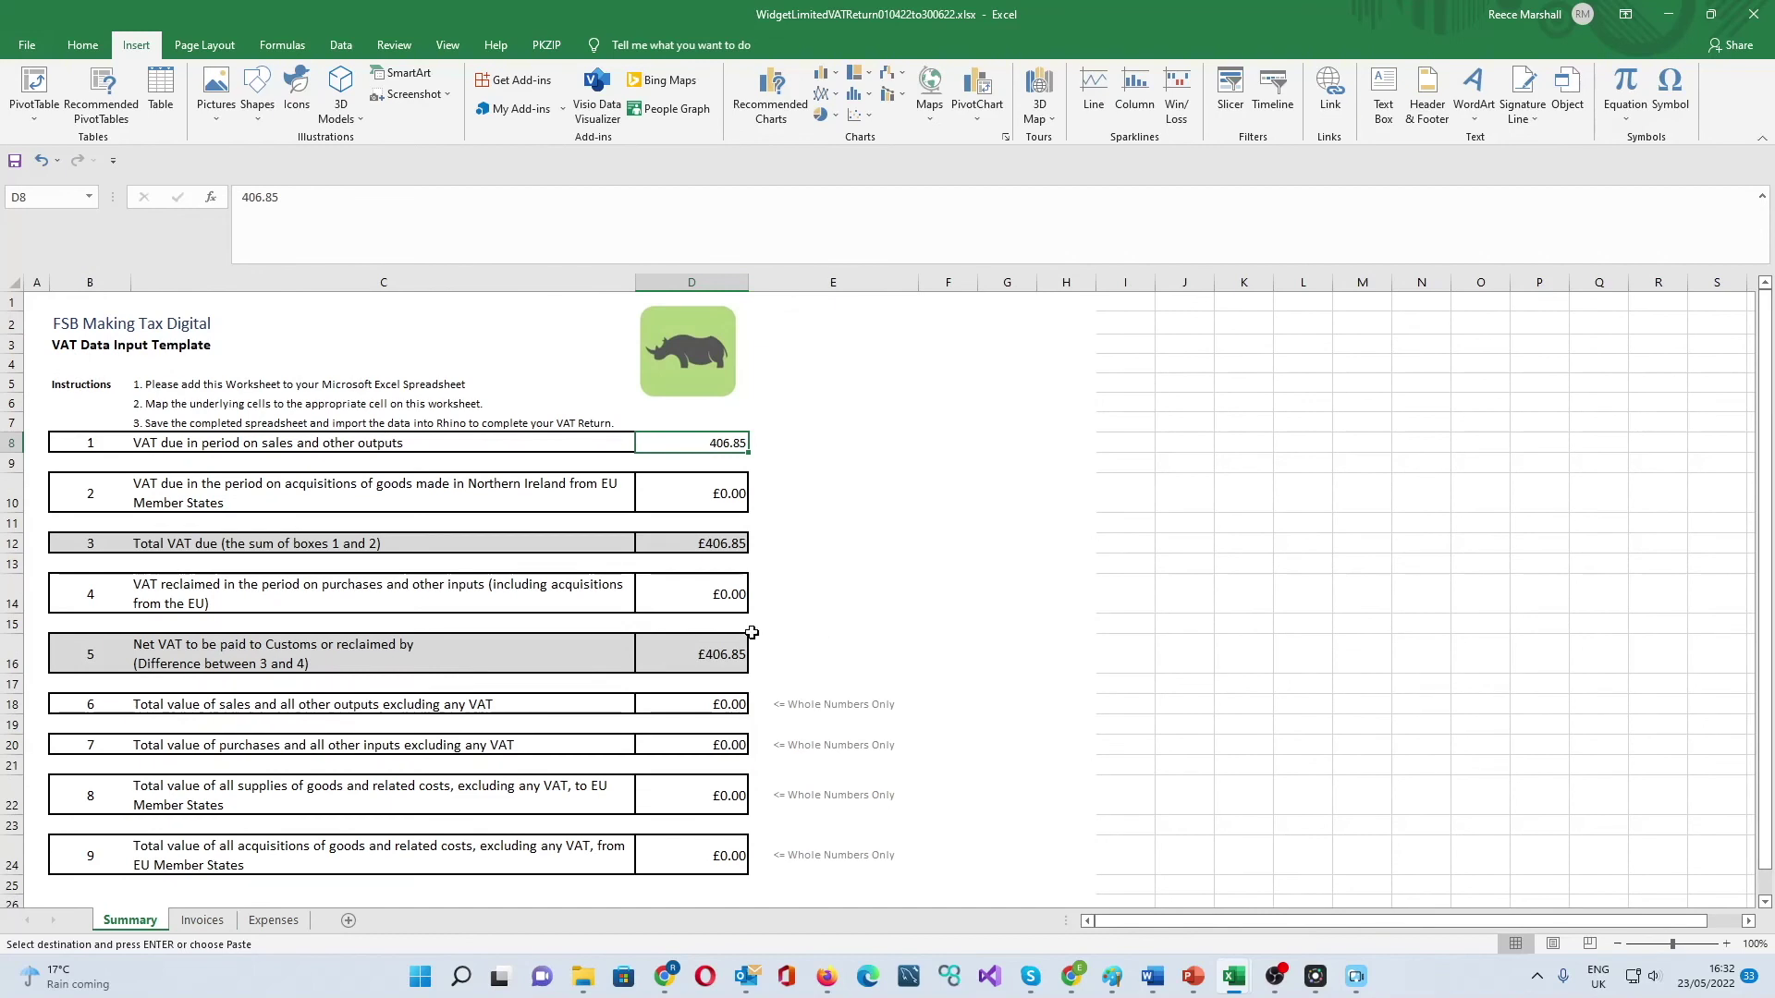
- Upload the WidgetLimited spreadsheet, filling box 1 with 406.85 and box 6 with 2,934.23, and tick the declaration
{"action": "left_click", "coordinate": [723, 705]}
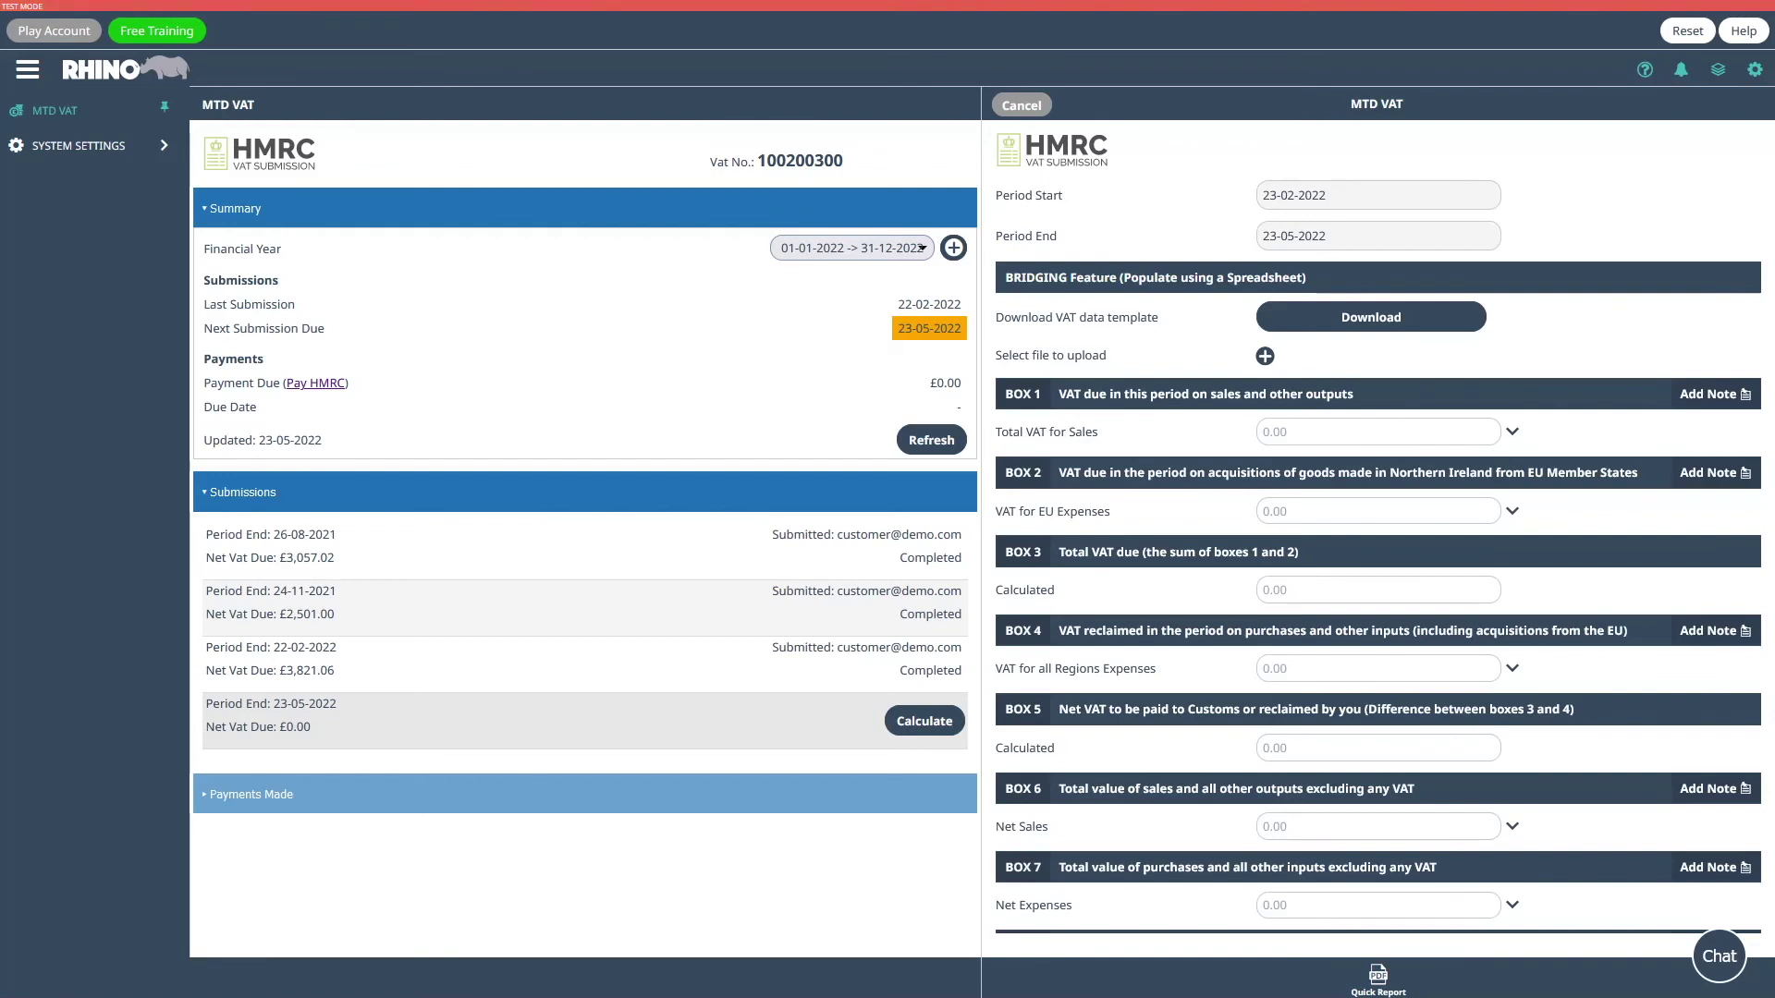
{"action": "left_click", "coordinate": [1265, 356]}
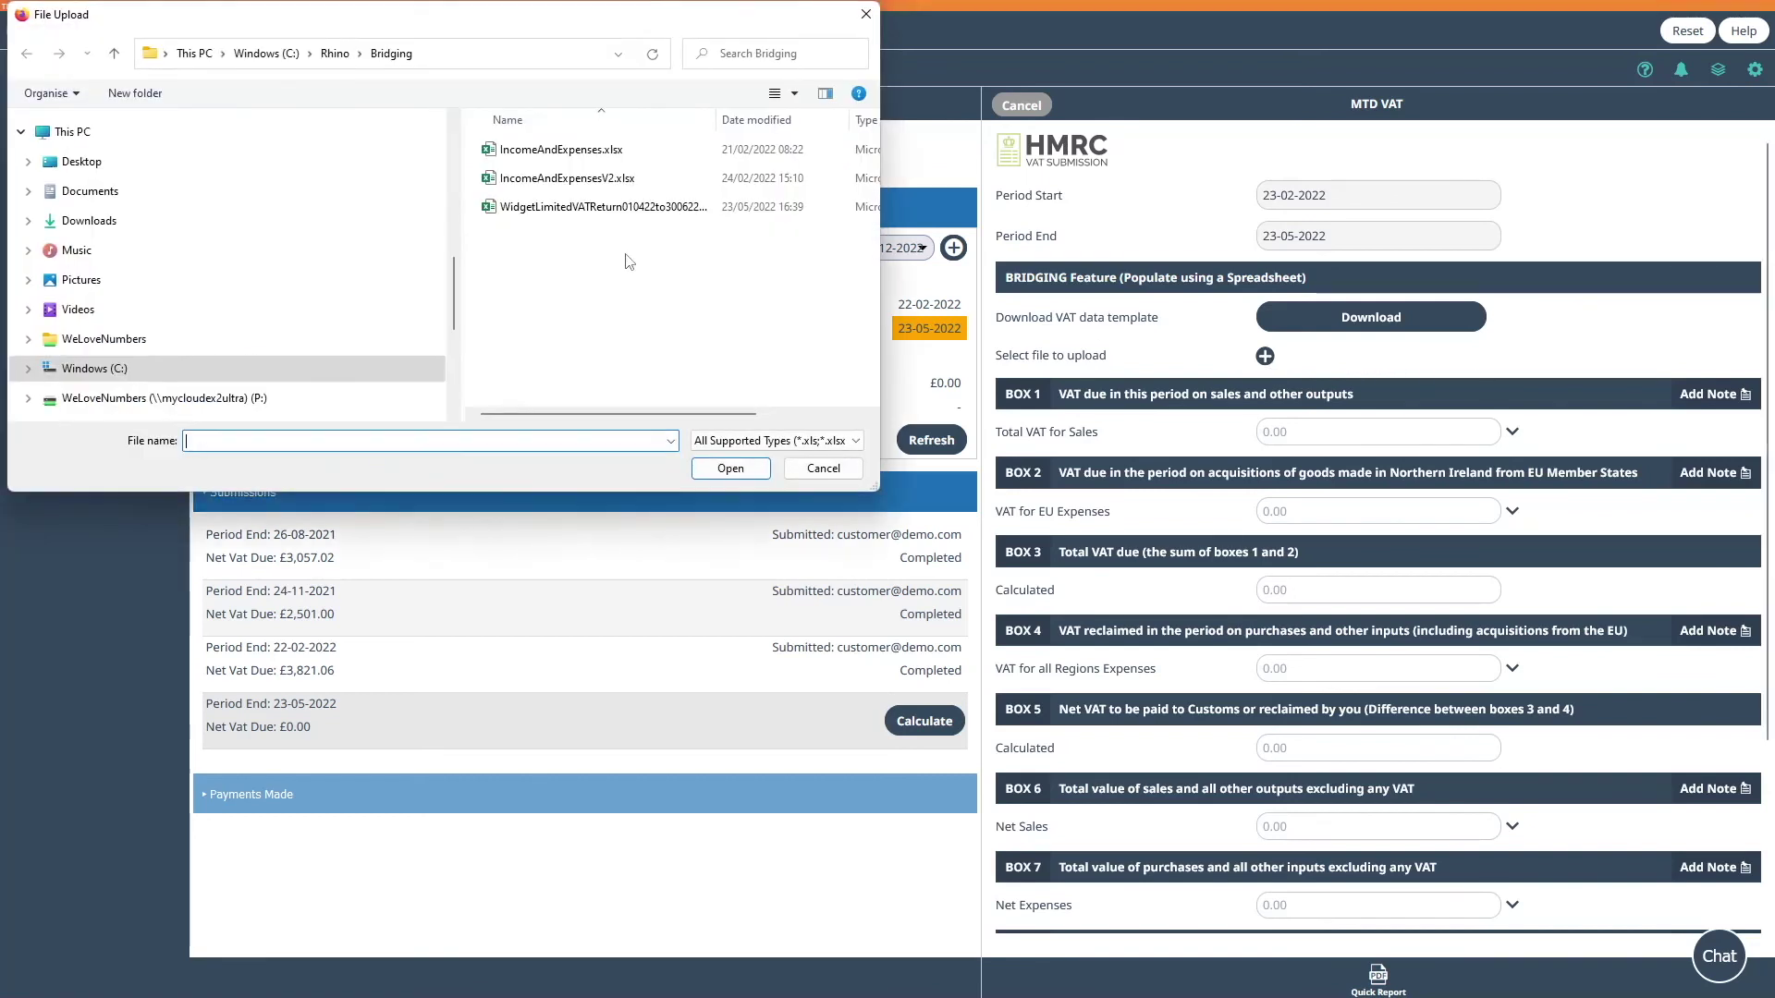
{"action": "left_click", "coordinate": [605, 206]}
{"action": "left_click", "coordinate": [721, 472]}
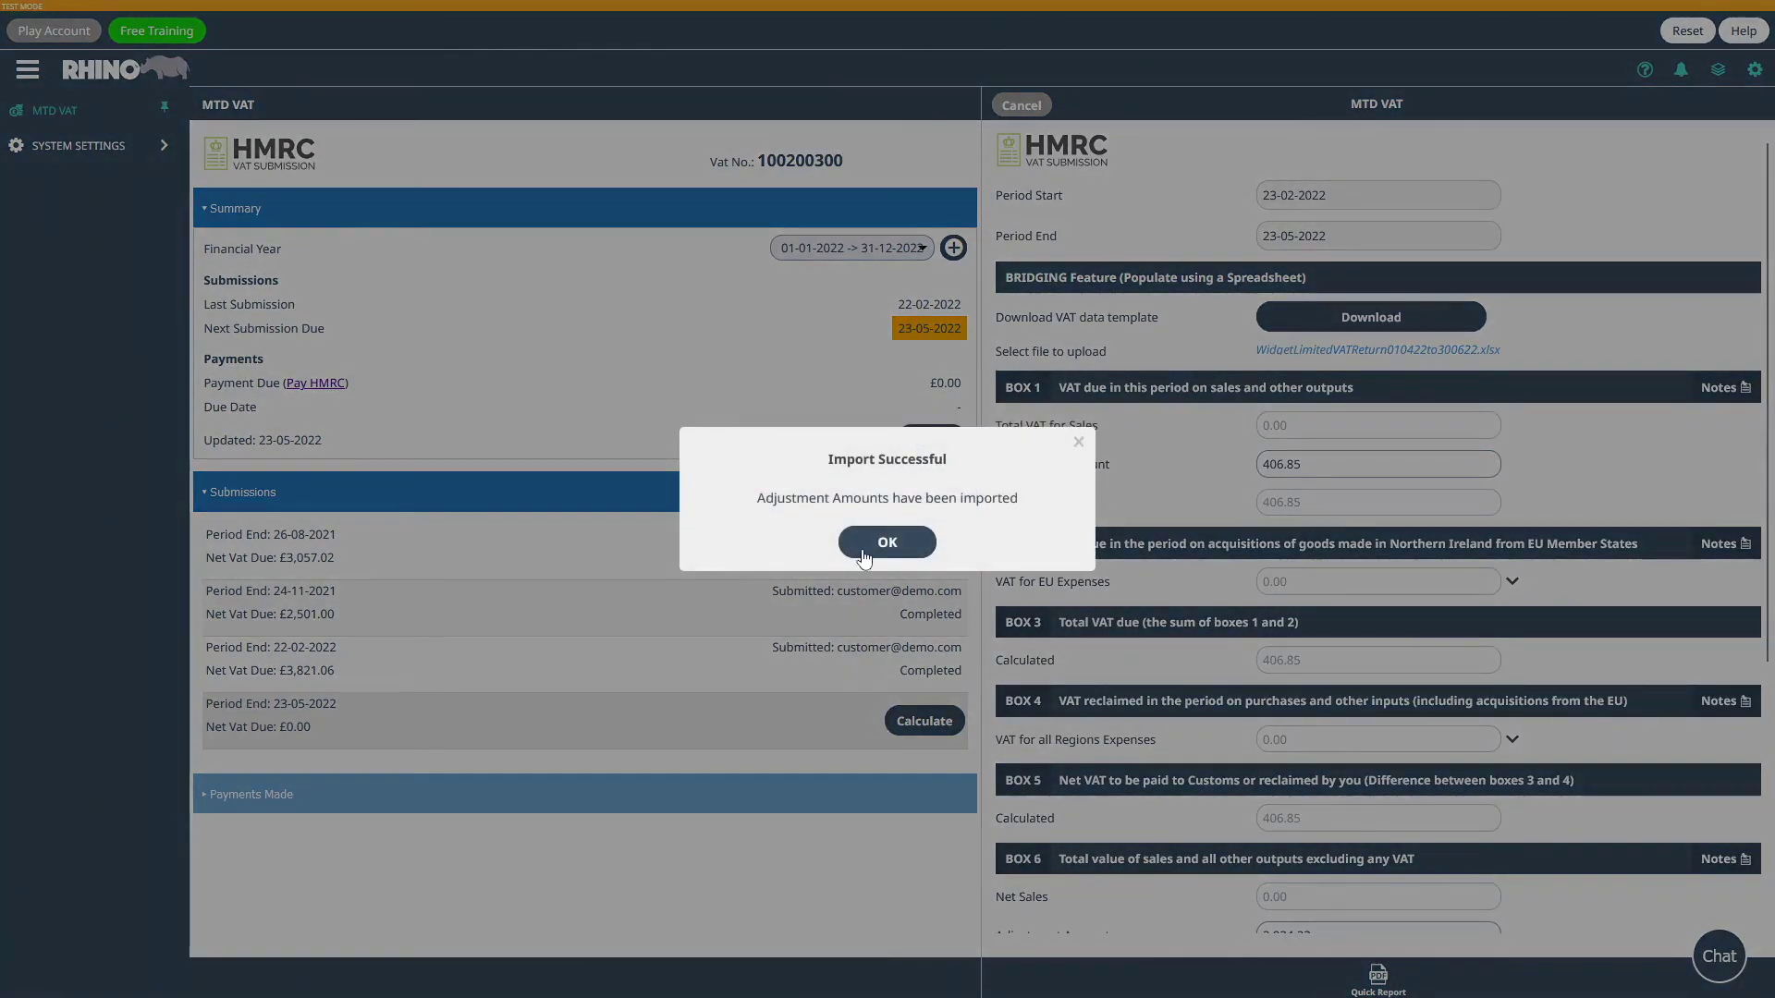
{"action": "left_click", "coordinate": [864, 555]}
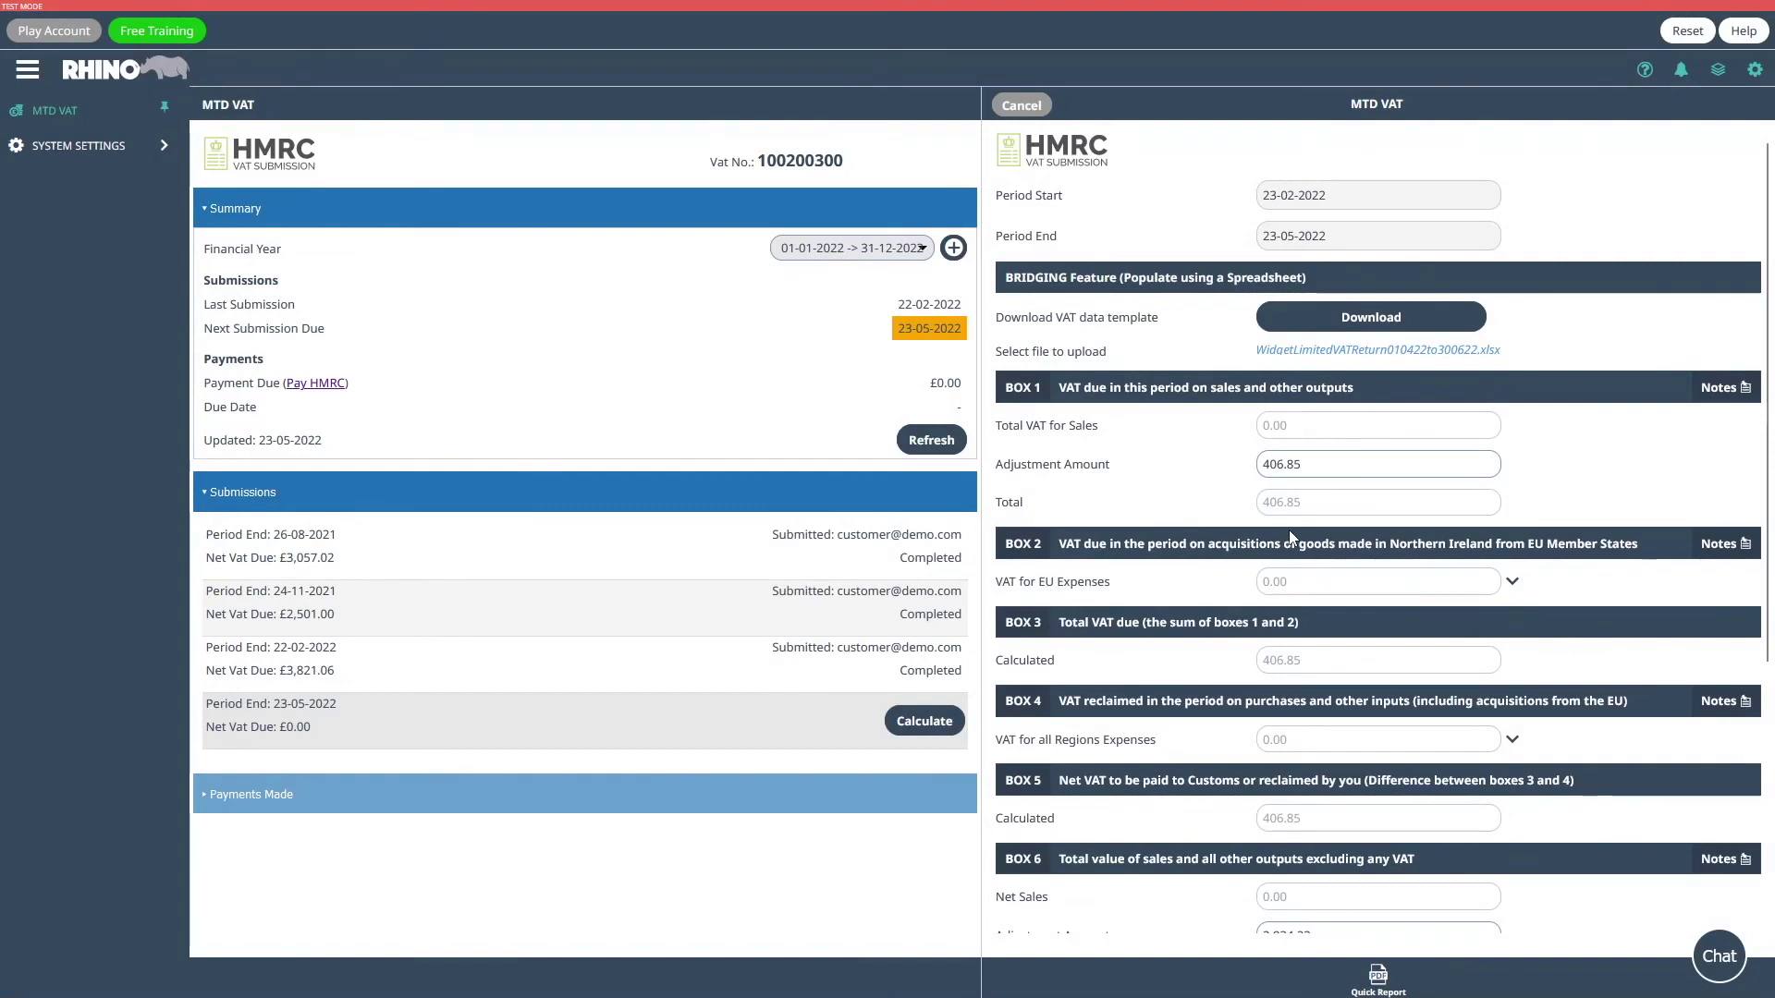
{"action": "scroll", "coordinate": [1396, 603], "scroll_direction": "down", "scroll_amount": 5}
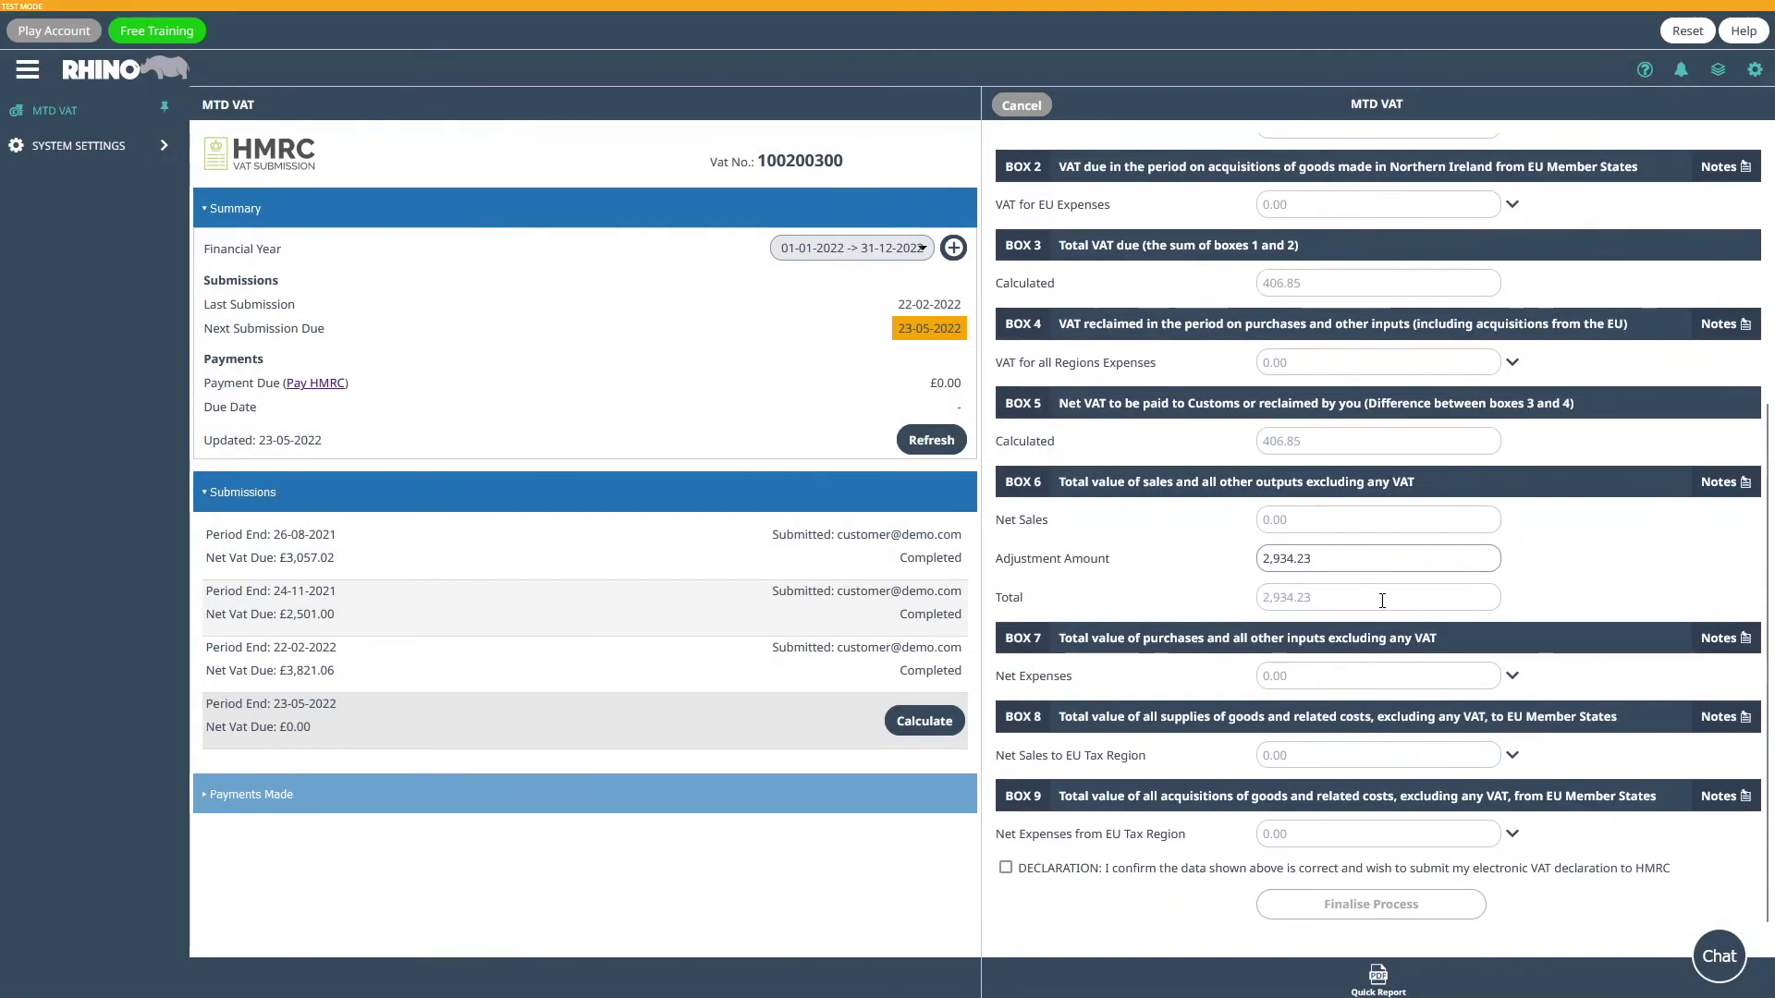
{"action": "left_click", "coordinate": [1006, 868]}
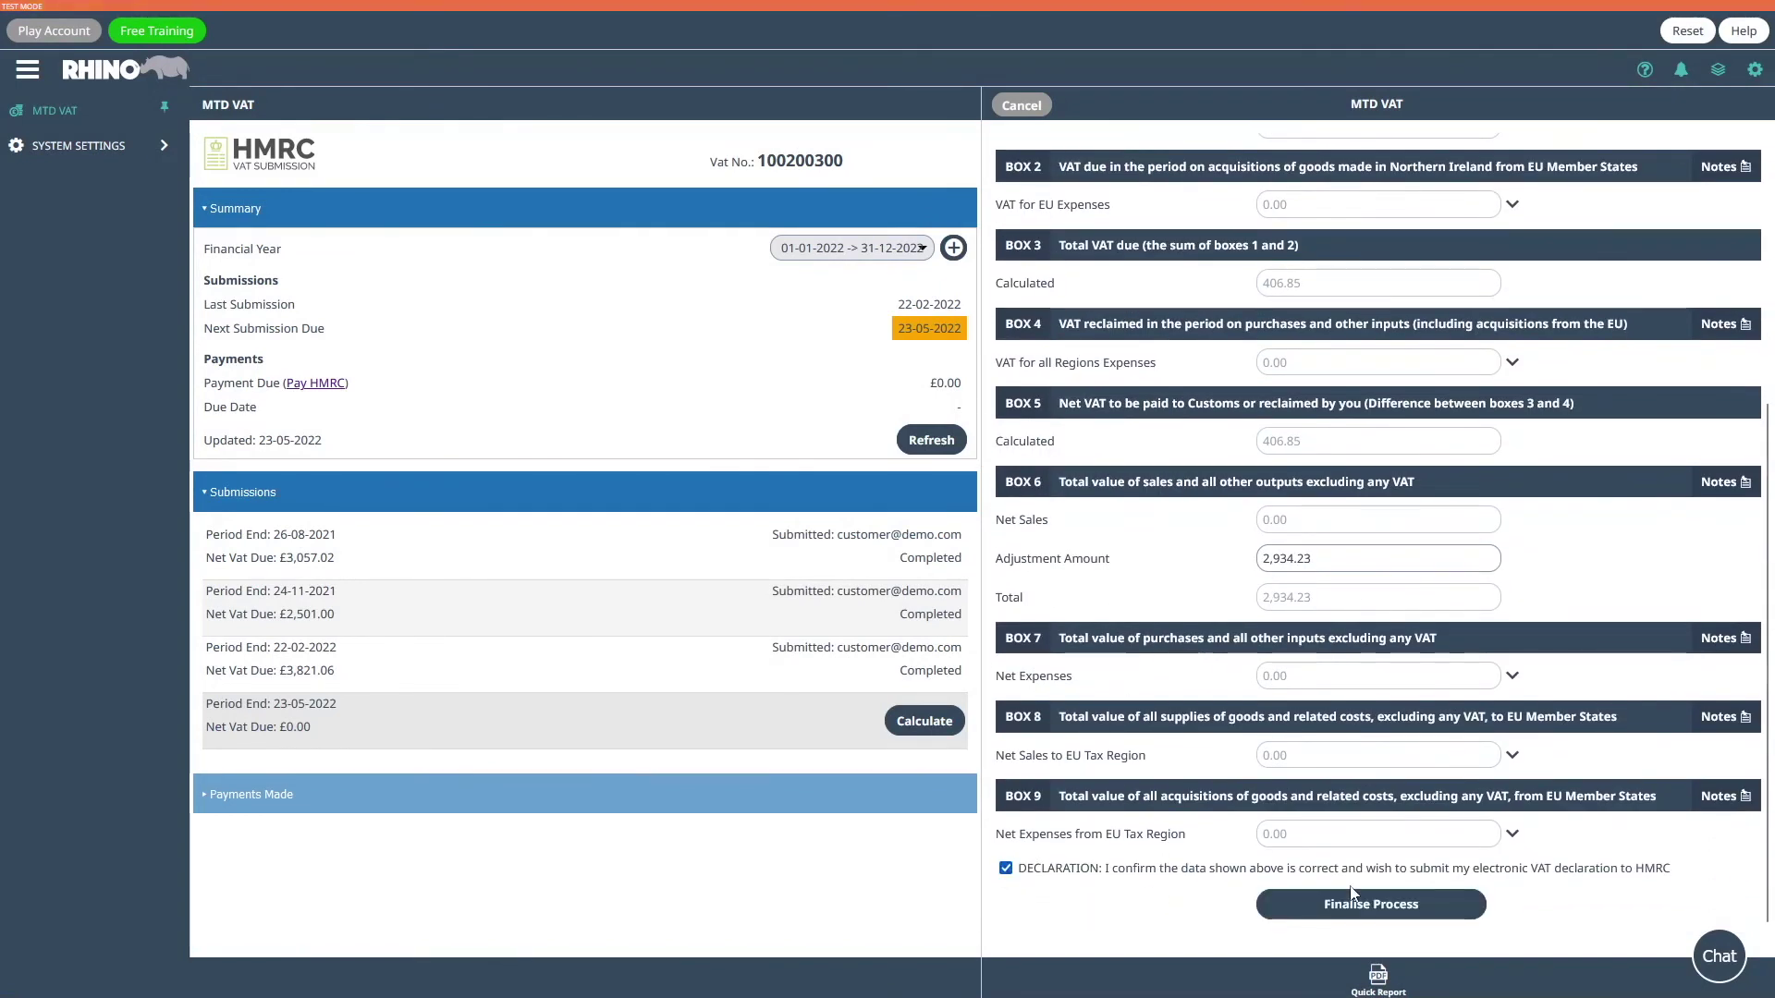